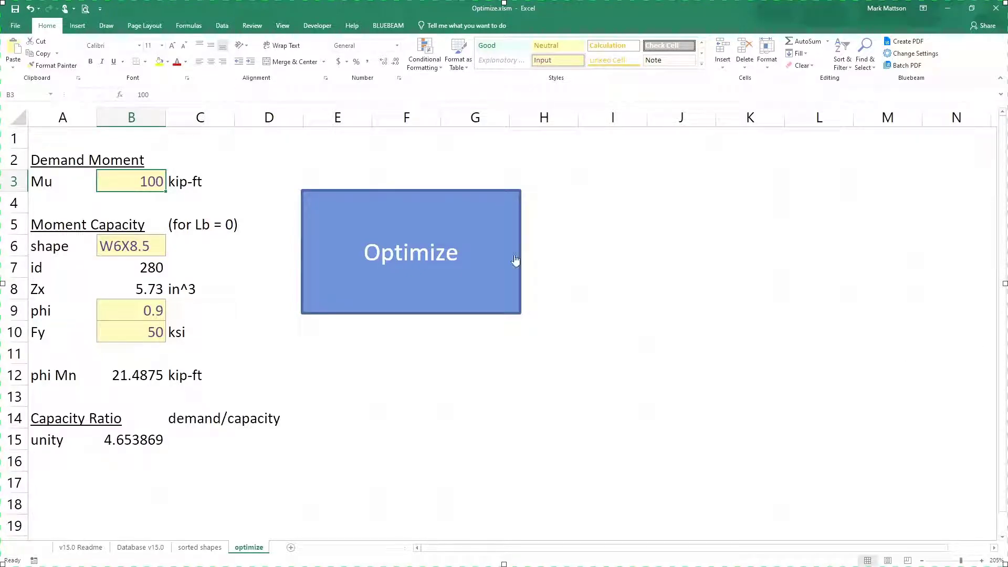
Step: Run the optimizer at Mu 100, then set Mu to 200 kip-ft and rerun it
left_click(385, 253)
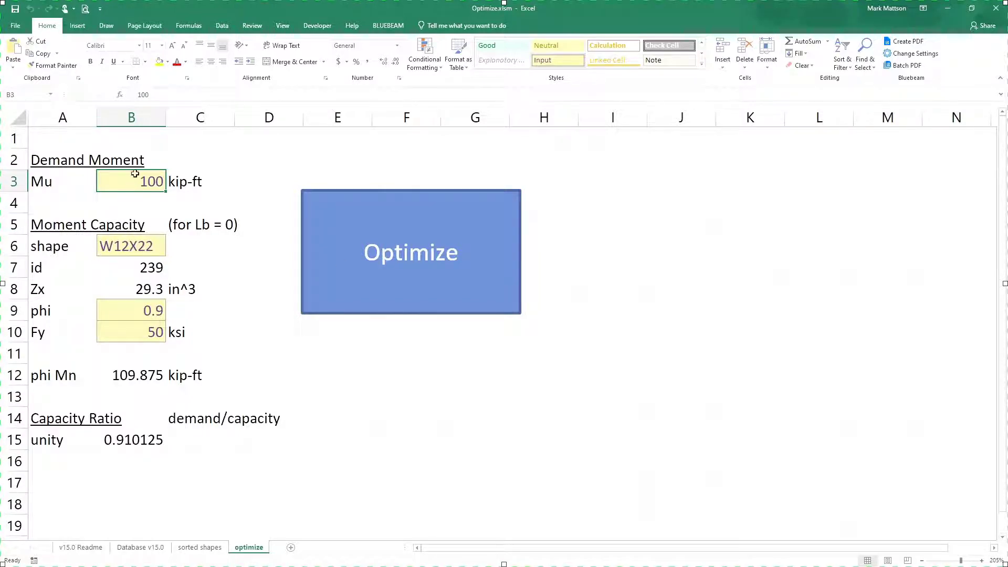
type("200")
key("Return")
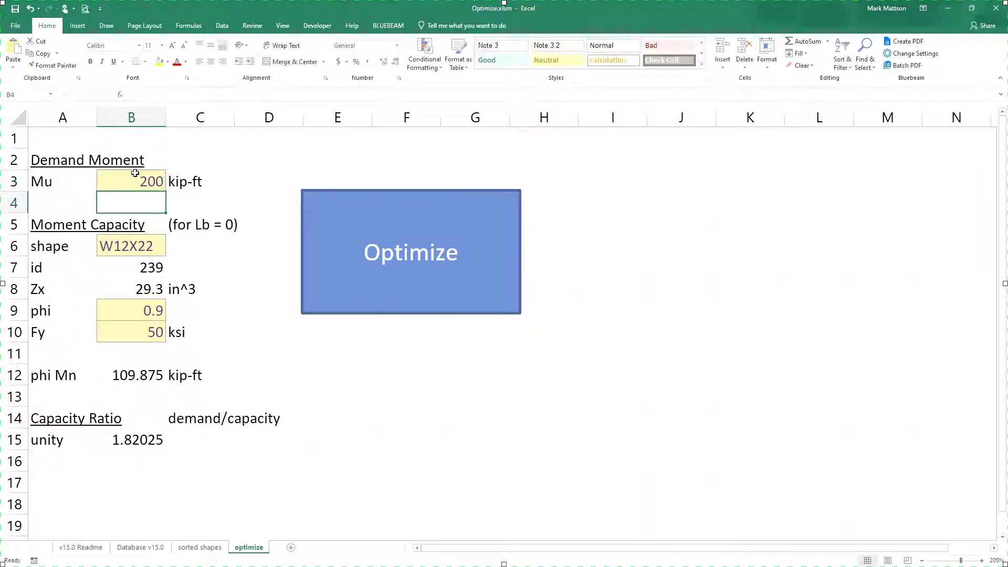
left_click(394, 228)
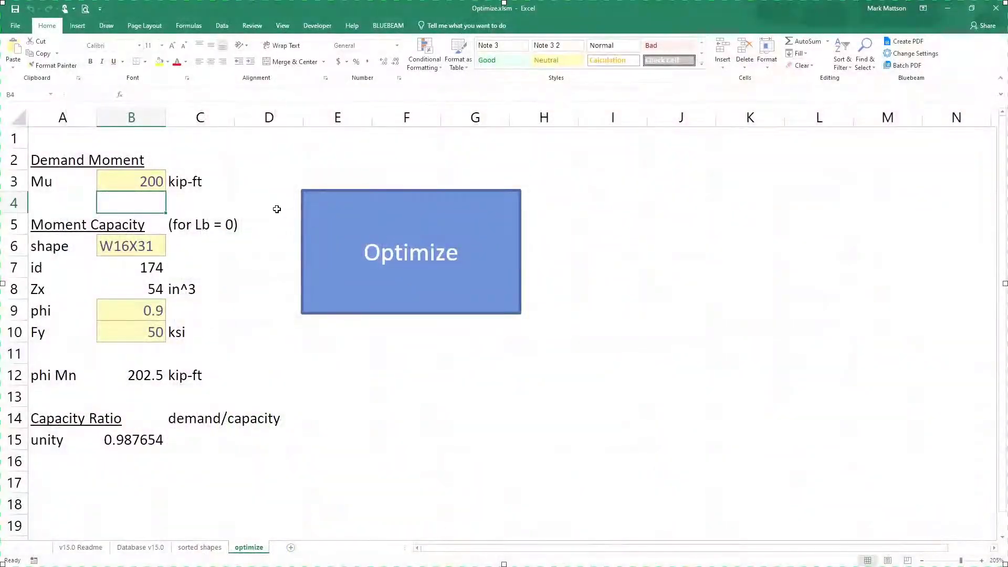
Step: Change the demand moment in B3 to 400 kip-ft and rerun the optimizer
left_click(131, 179)
type("400")
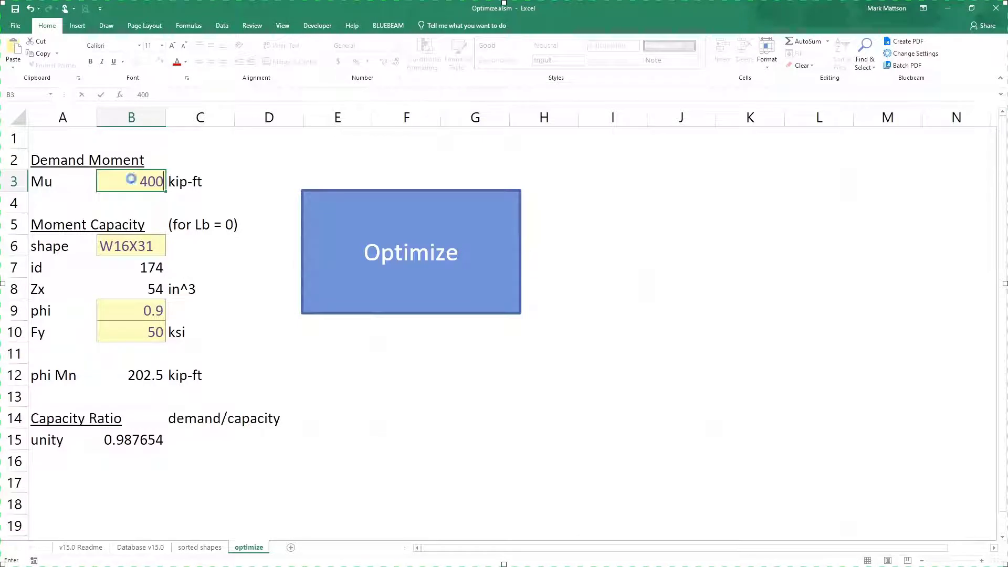
key("Return")
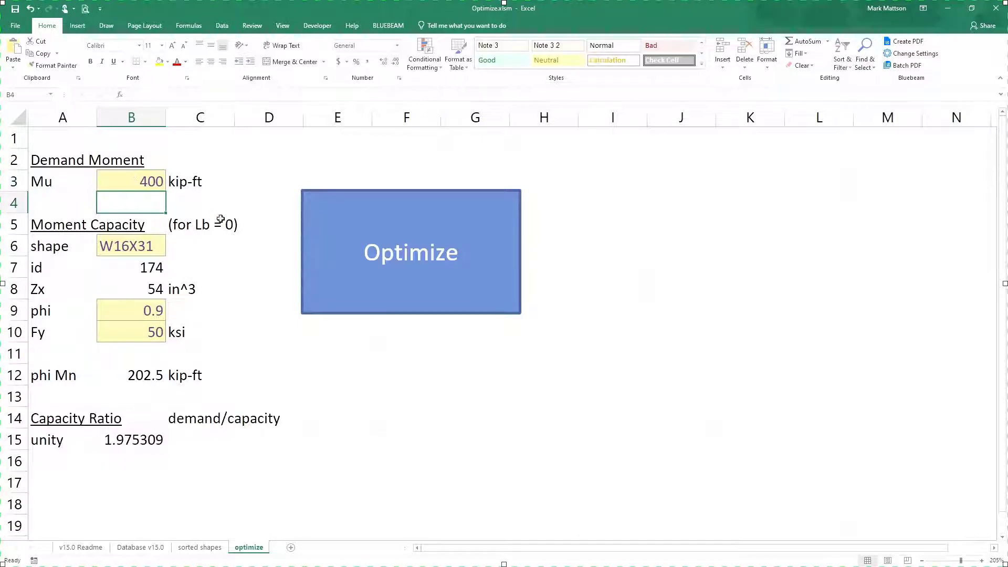
left_click(369, 259)
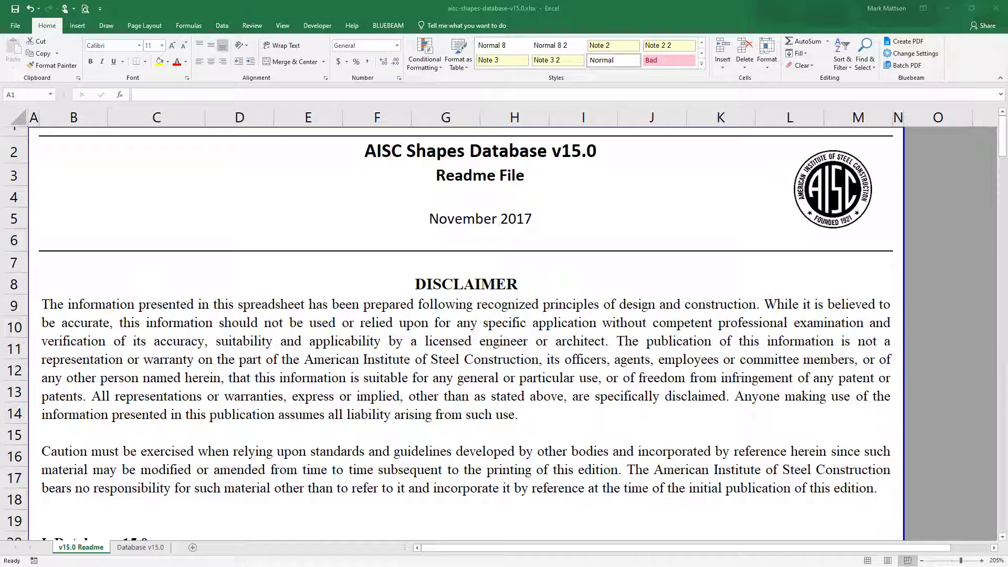
Step: Add a new sheet after Database v15.0 named 'sorted shapes'
left_click(138, 548)
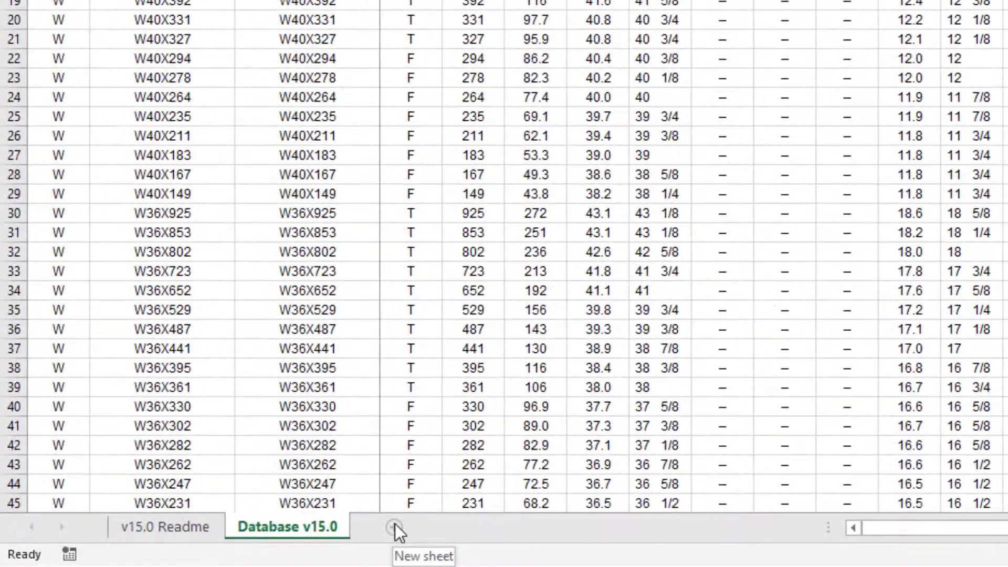
left_click(395, 525)
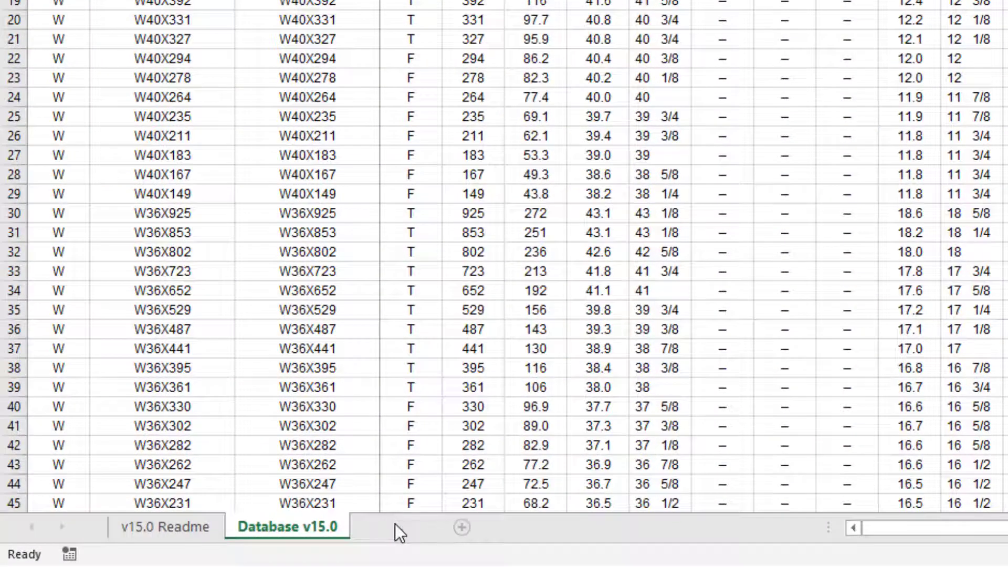
double_click(380, 523)
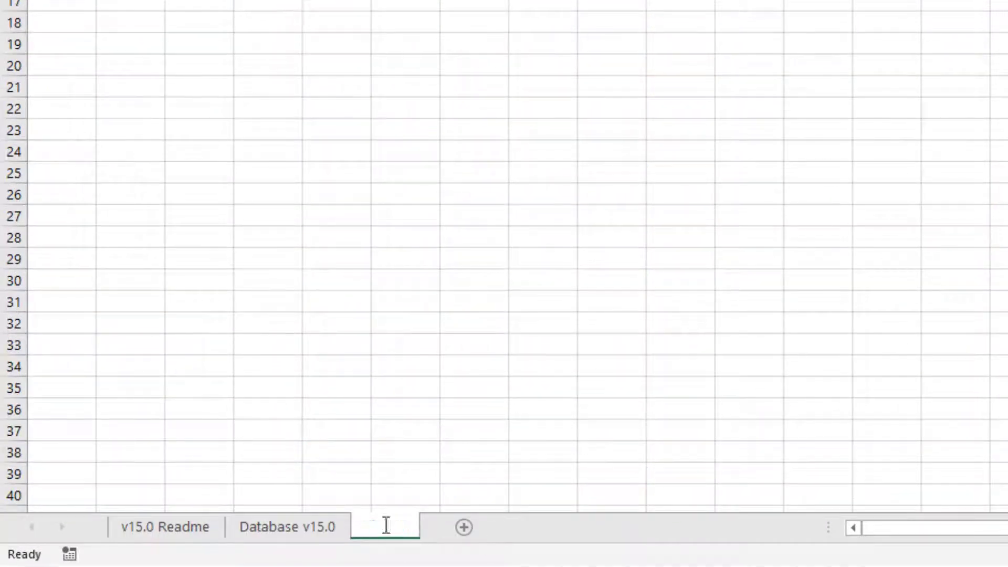
type("sorted shapes")
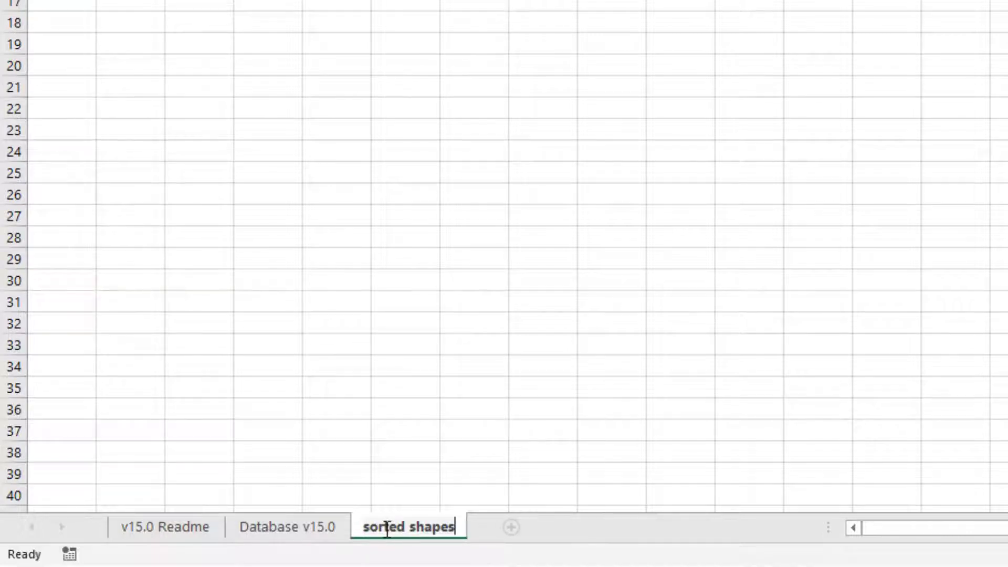
key("Return")
Step: Add another new sheet named 'optimize'
left_click(511, 527)
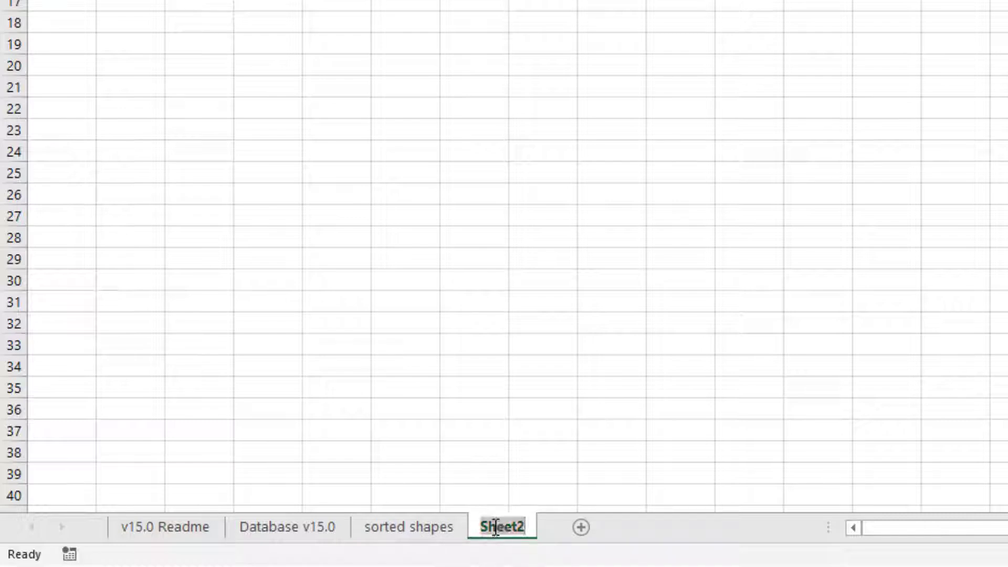
type("optimize")
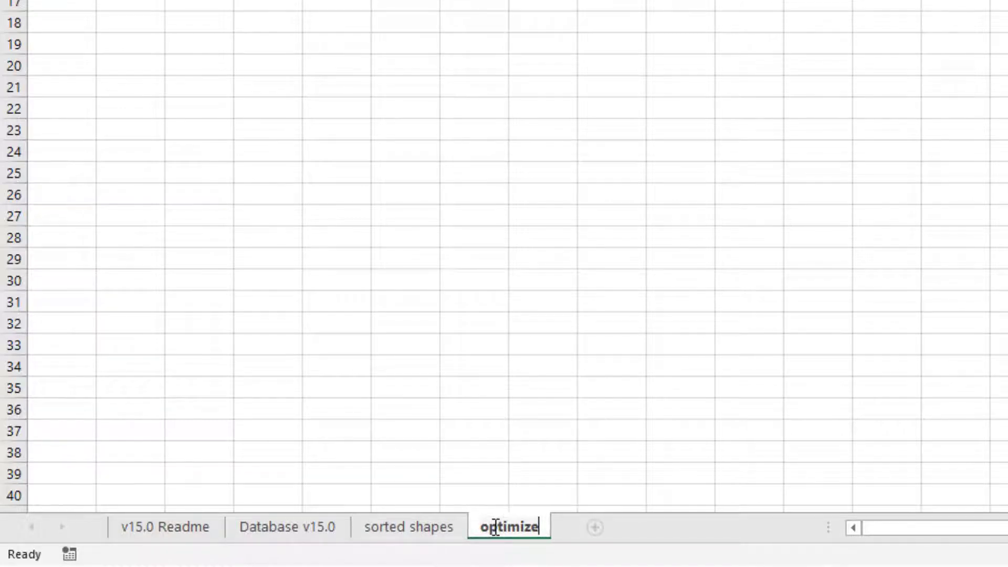
left_click(514, 302)
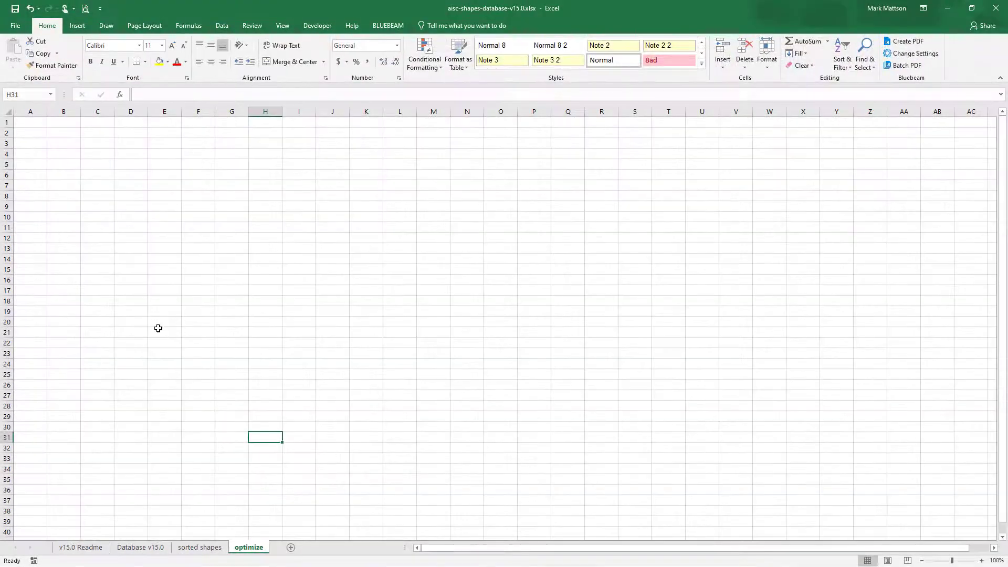
Step: Create an underlined Demand Moment heading in A2 with Mu = 100 kip-ft below it
left_click(33, 133)
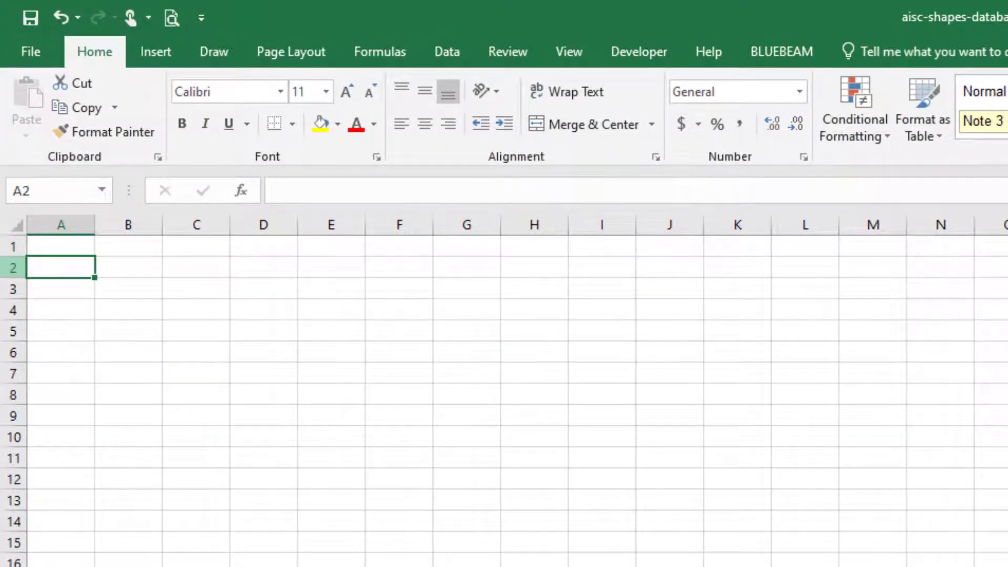
type("Demand Moment")
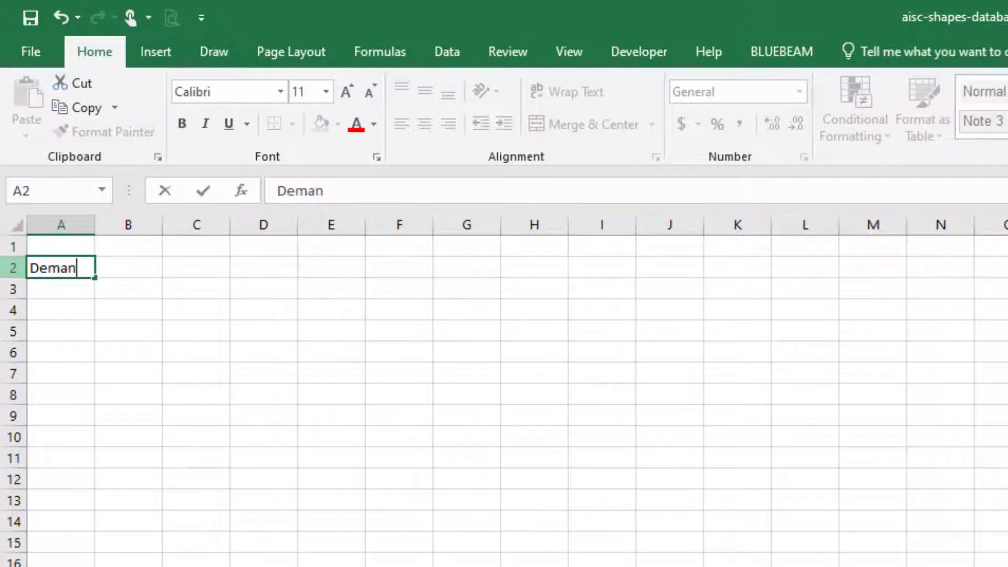
key("Return")
type("Mu")
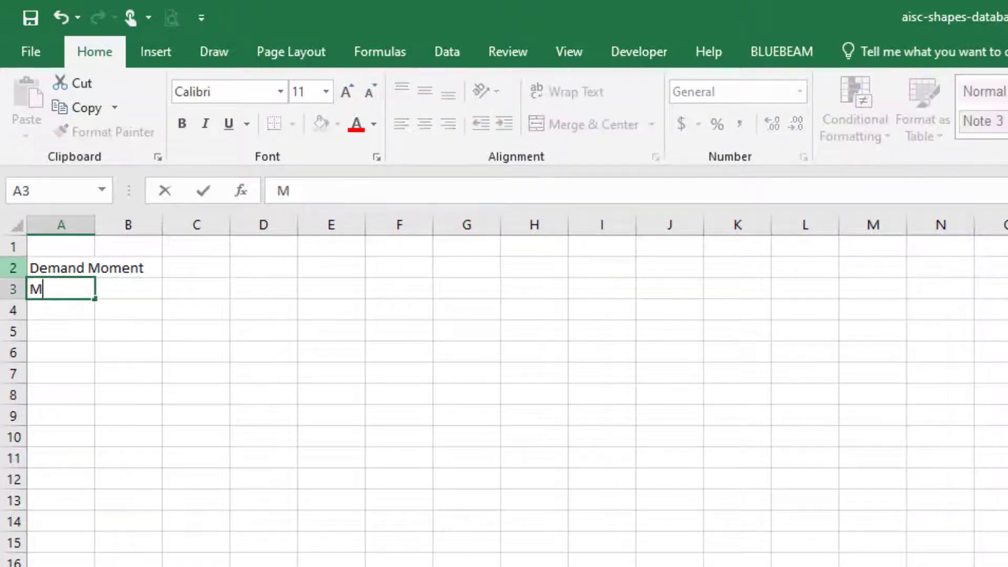
key("Tab")
type("100")
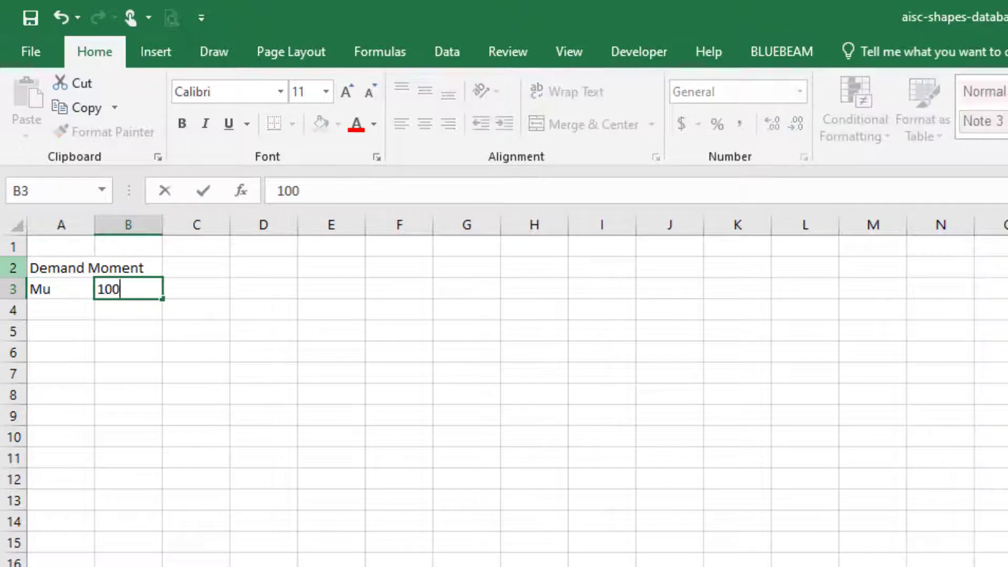
key("Tab")
type("kip-ft")
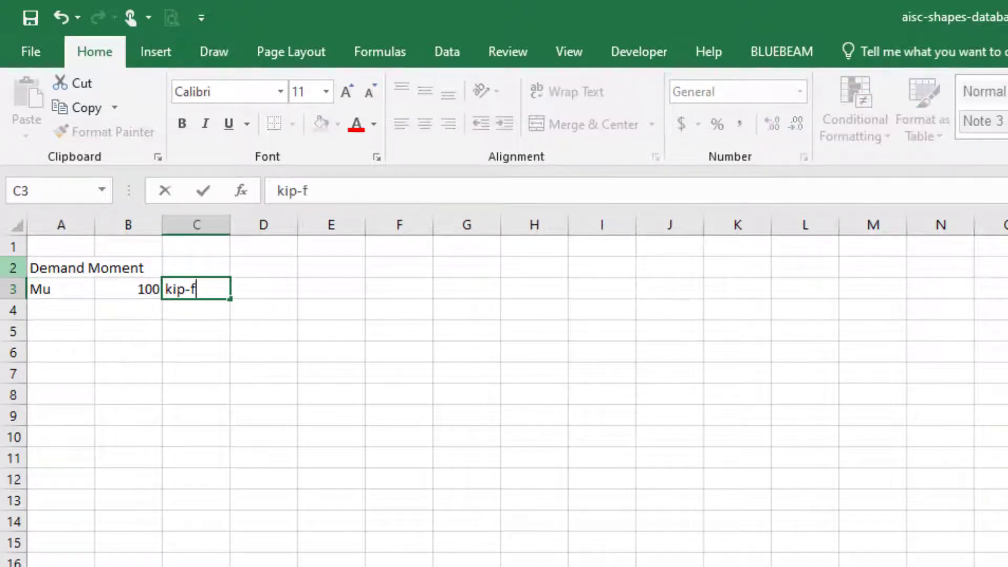
key("Return")
key("Left")
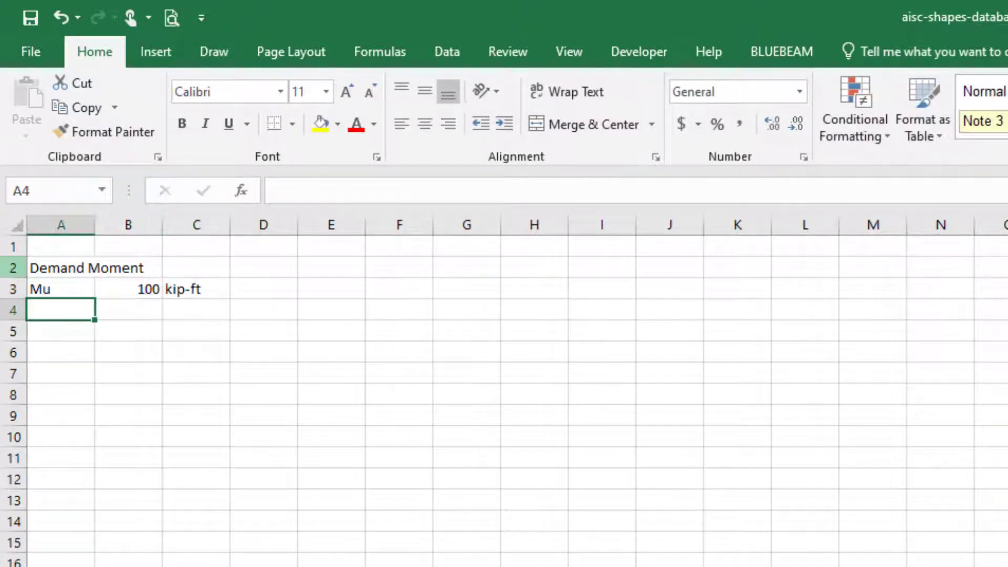
key("Up")
key("Up")
key("ctrl+u")
key("Down")
key("Down")
key("Down")
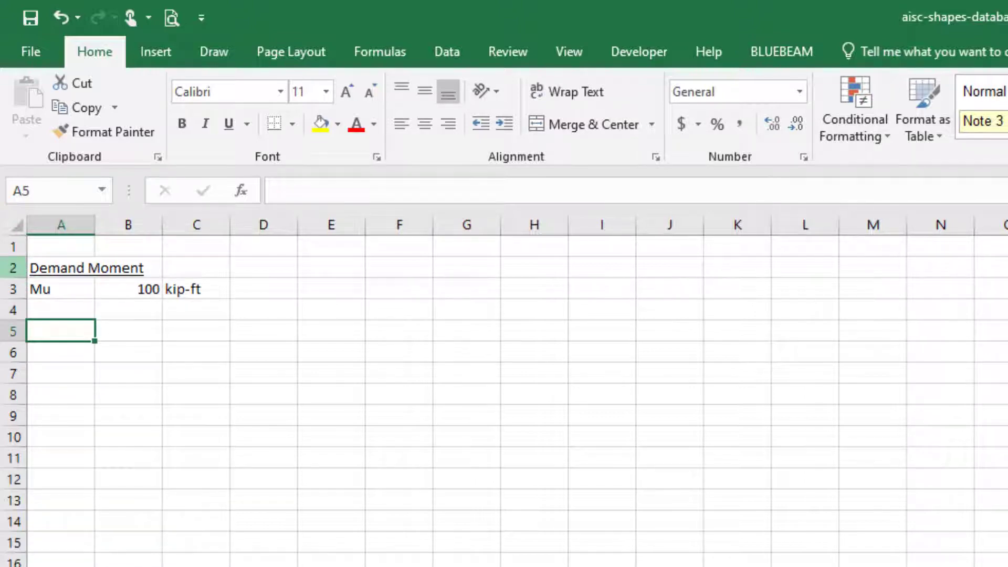
Step: Add an underlined Moment Capacity heading in A5
type("Moment ")
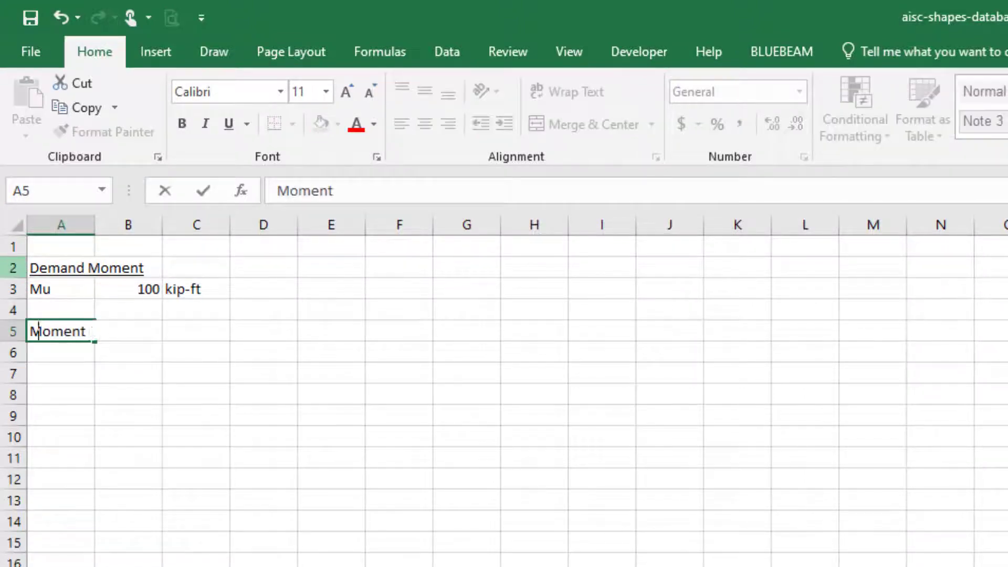
type("Capaci")
key("BackSpace")
key("BackSpace")
type("acity")
key("Return")
left_click(91, 331)
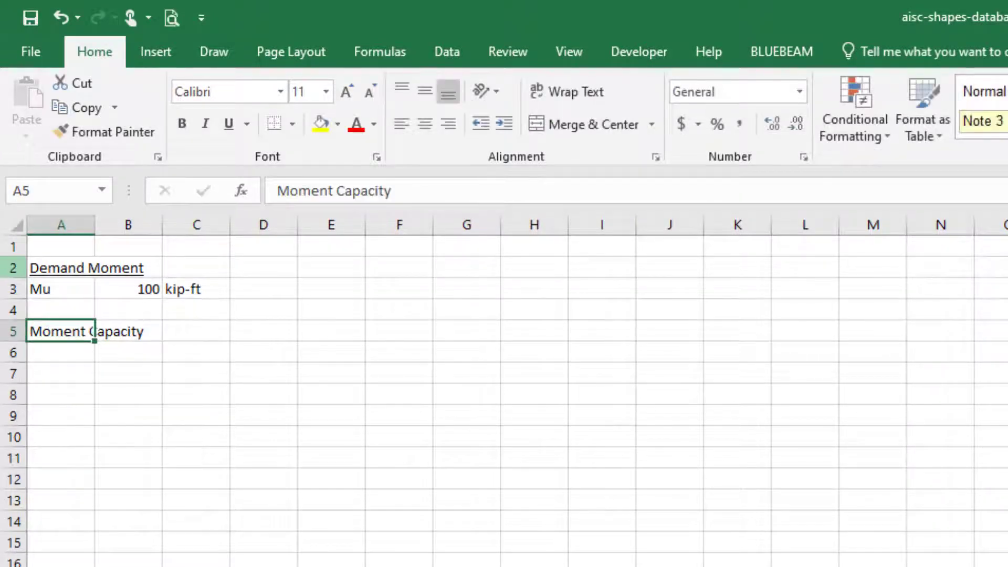
key("ctrl+u")
key("Return")
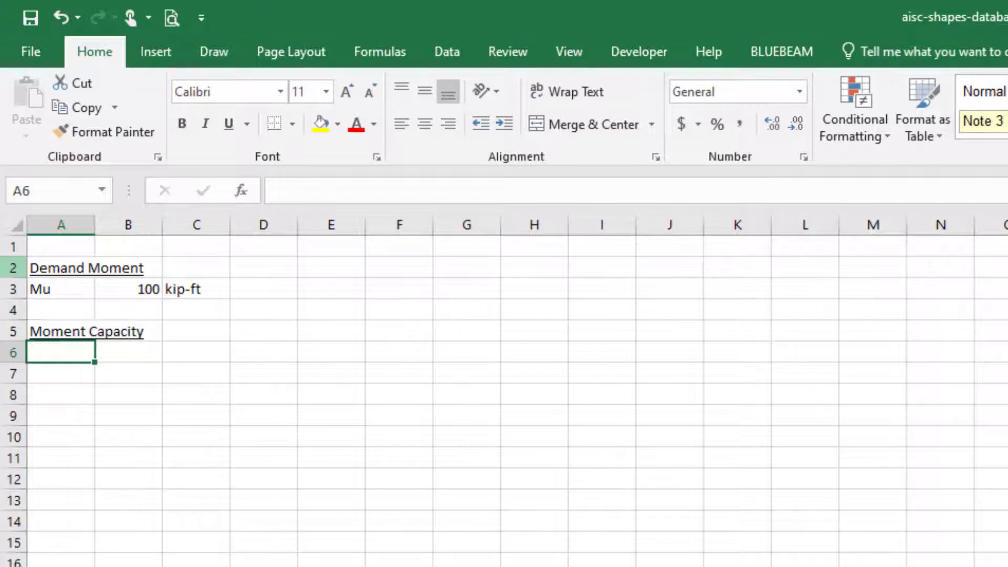
Step: Enter the labels shape, Zx and phi in A6, A8 and A9
type("shape")
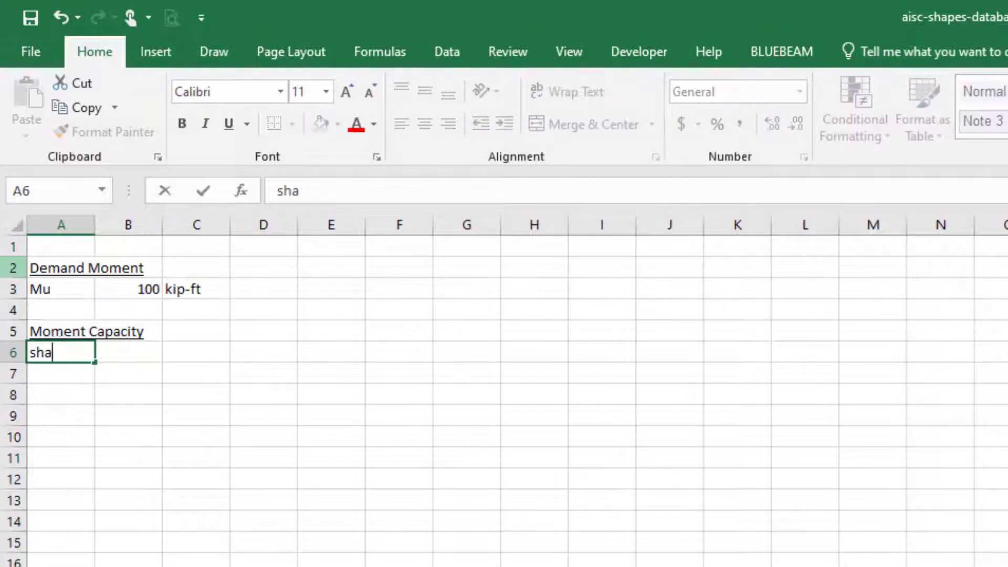
key("Return")
key("Return")
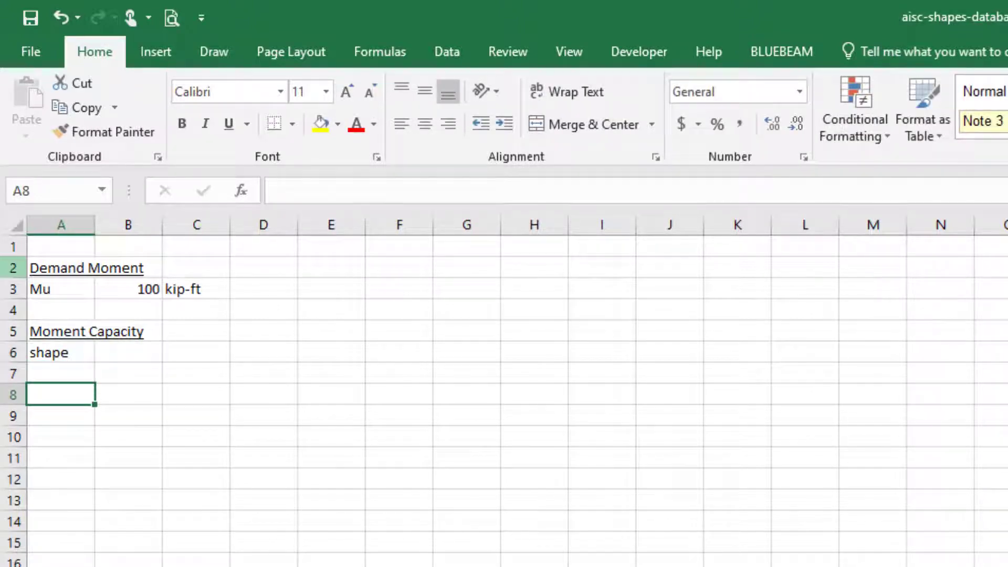
type("Zx")
key("Return")
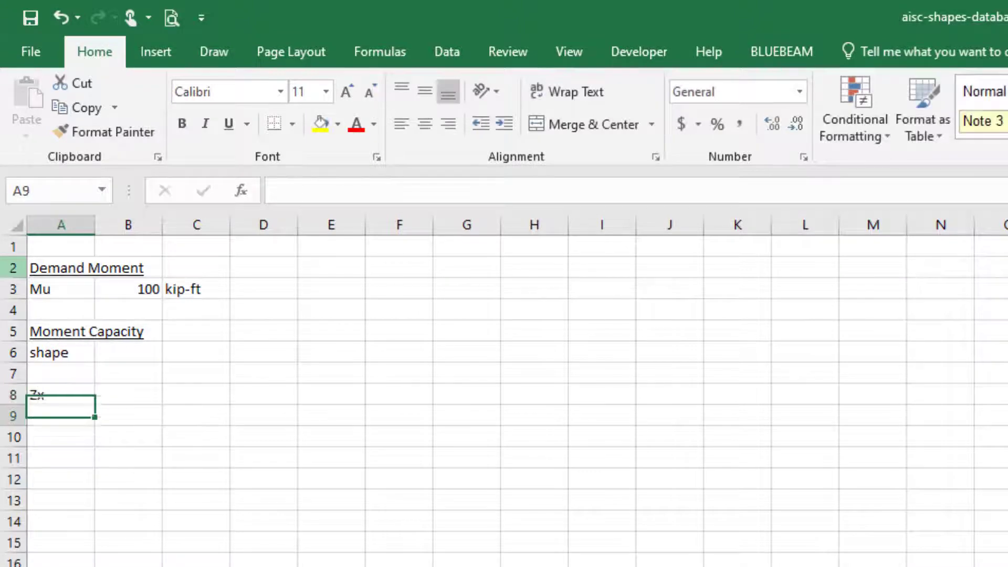
key("Return")
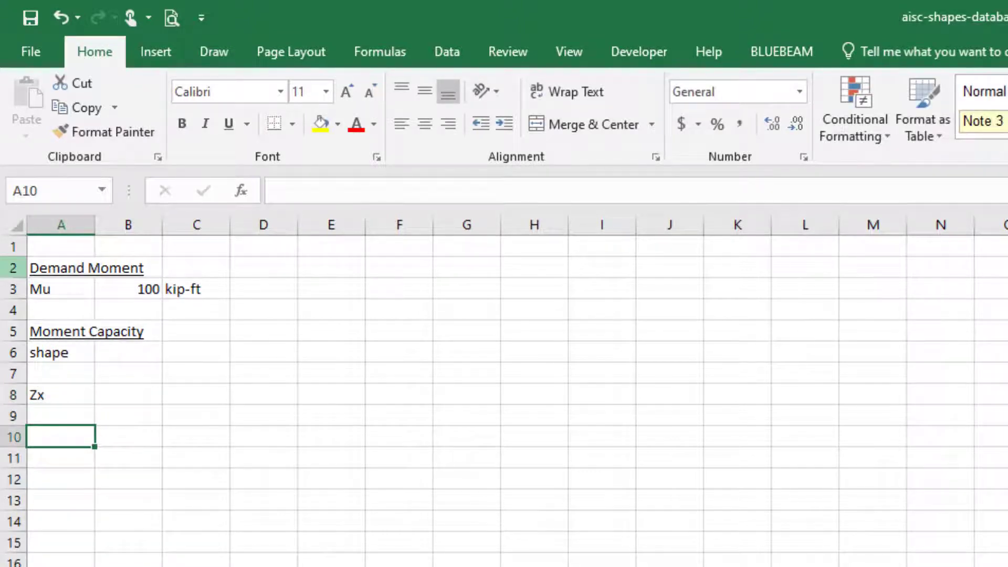
left_click(60, 415)
type("phi")
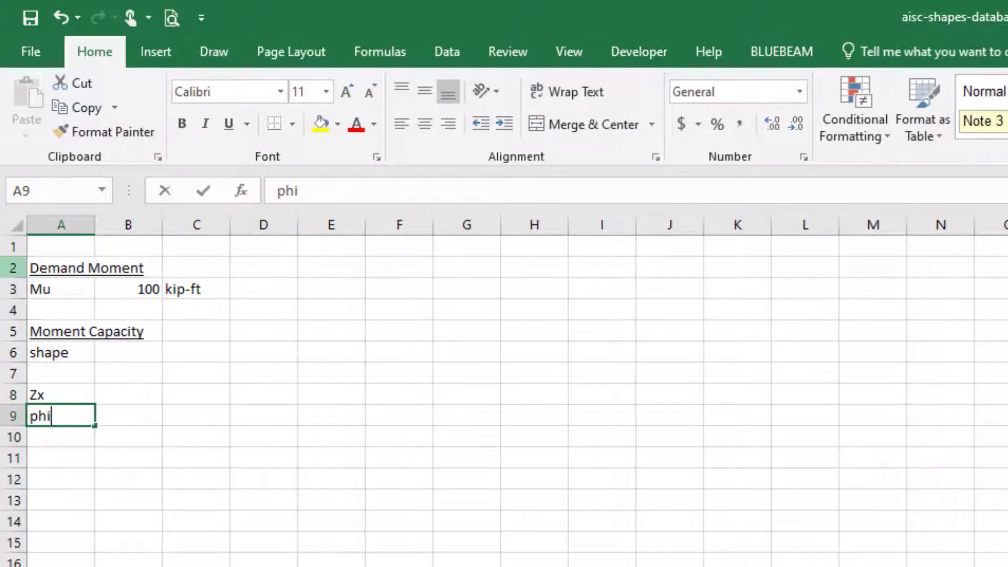
key("Return")
key("Up")
key("Up")
key("Up")
key("Up")
key("Up")
Step: Note '(for Lb = 0)' in C5 beside the Moment Capacity heading
key("Right")
key("Right")
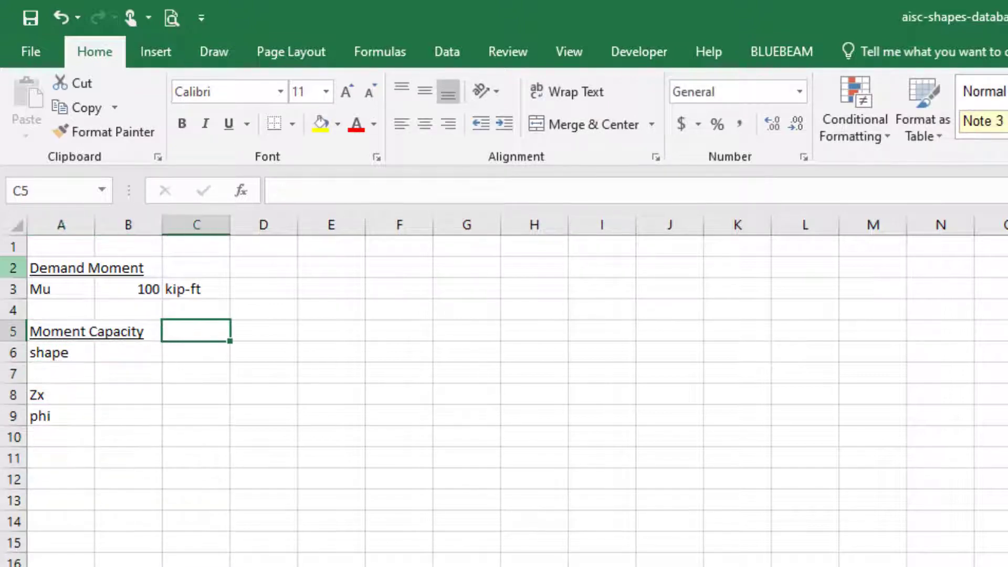
type("(for L")
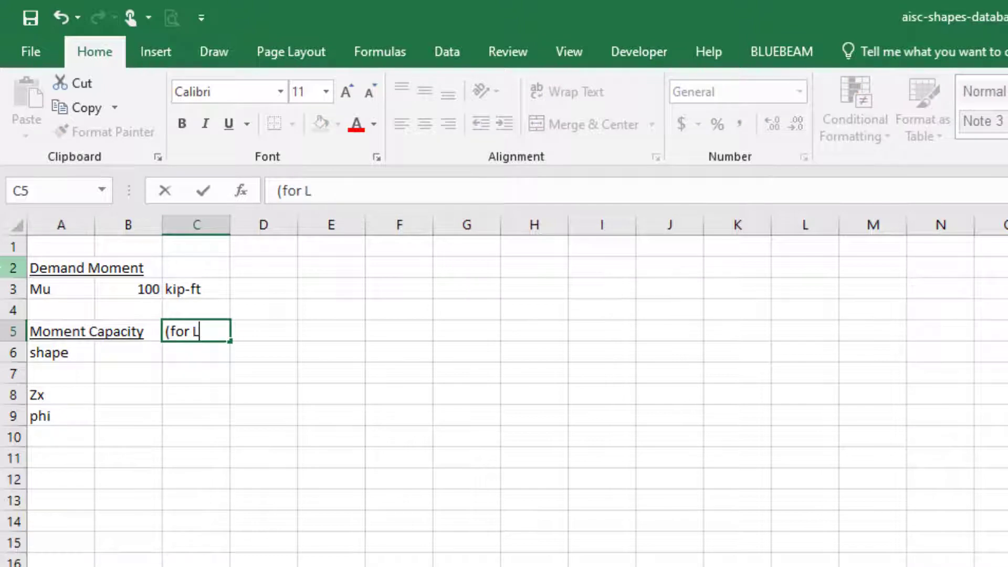
type("b = 0)")
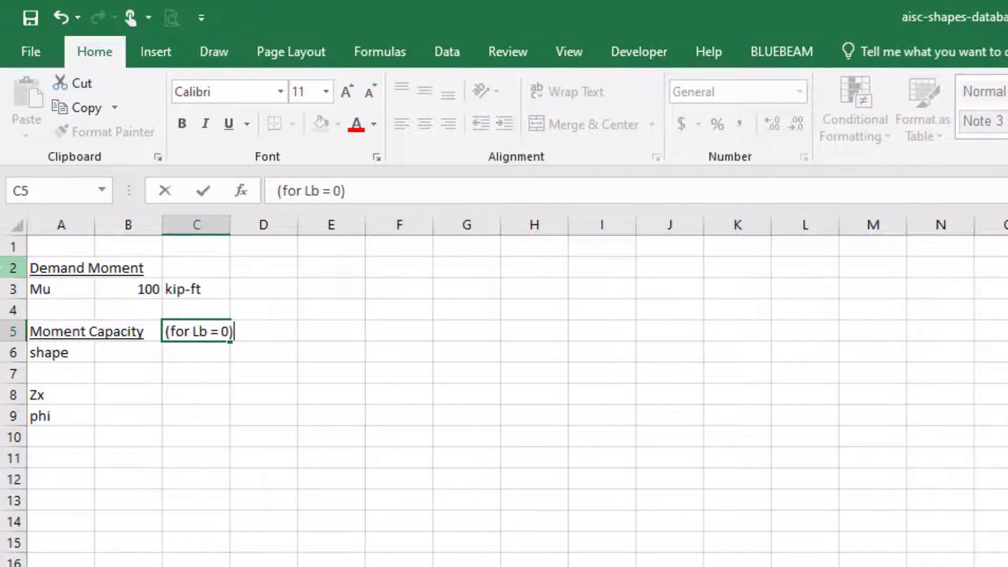
key("Return")
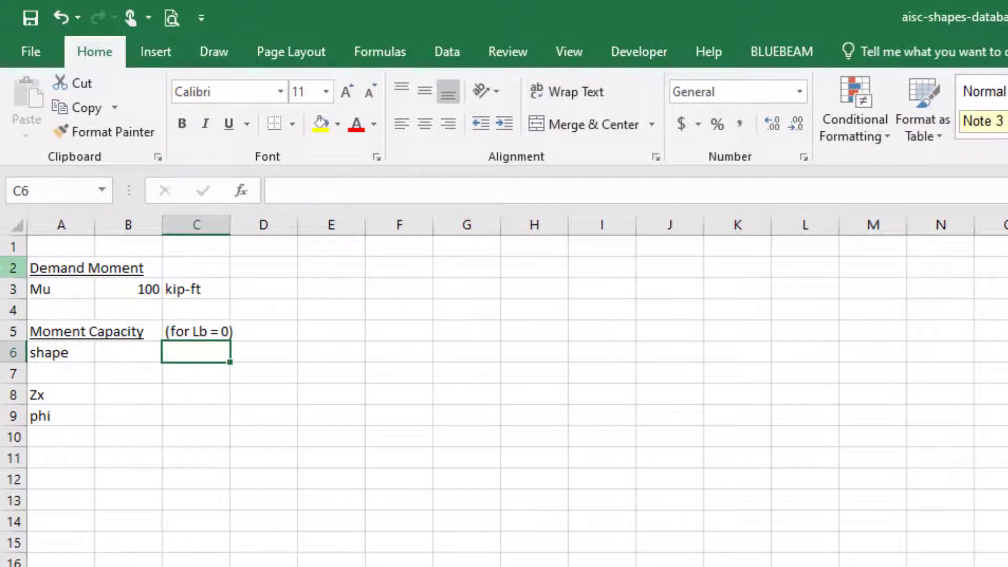
Step: Type a 'phi Mn' label in column A below the phi row
left_click(195, 331)
key("Down")
key("Down")
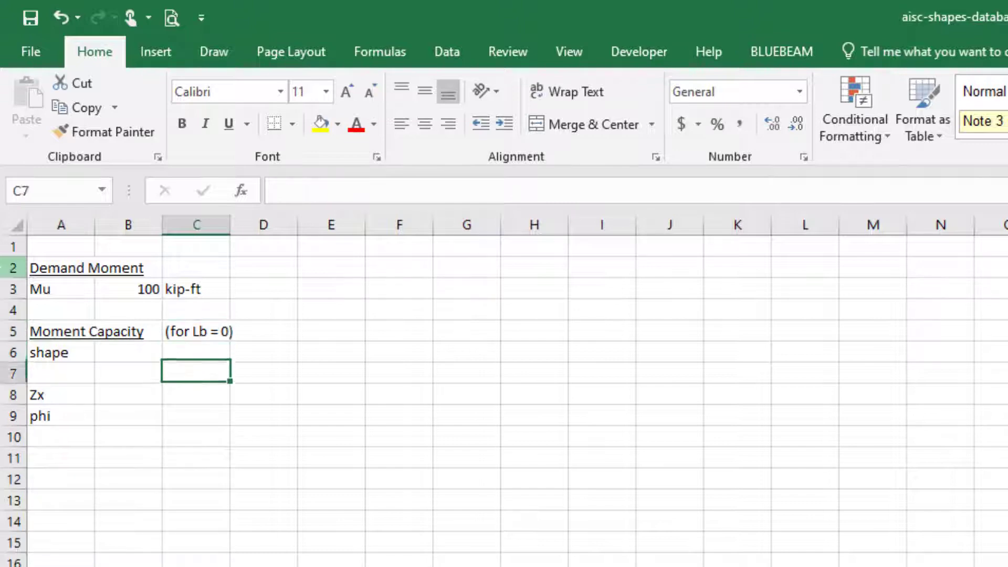
key("Down")
key("Down")
key("Left")
key("Left")
key("Down")
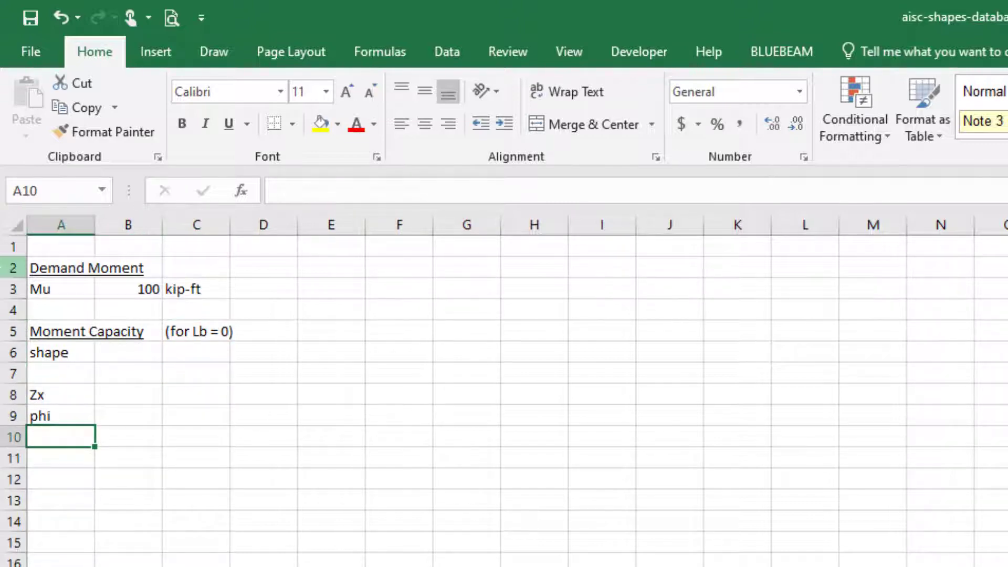
key("Down")
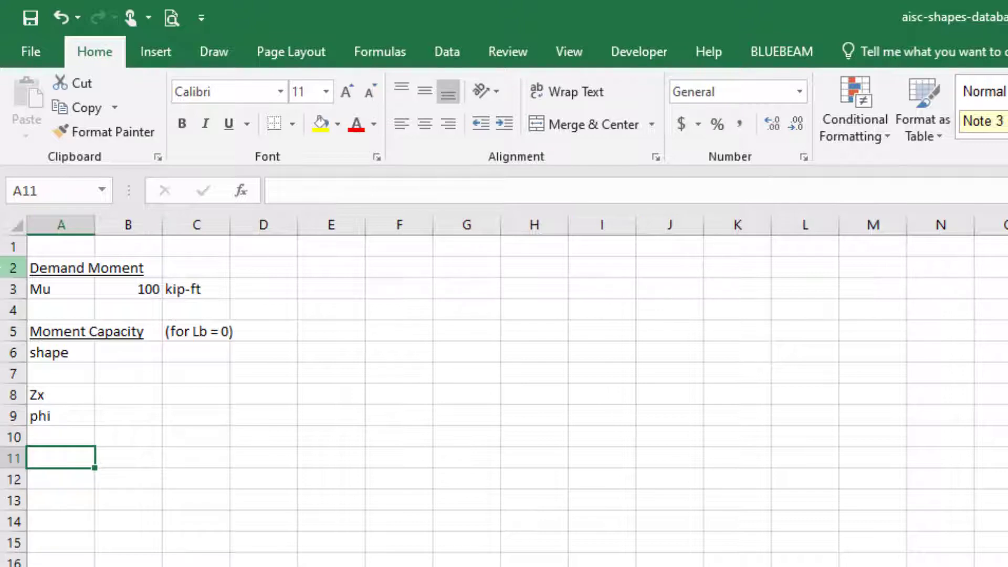
type("phi Mn")
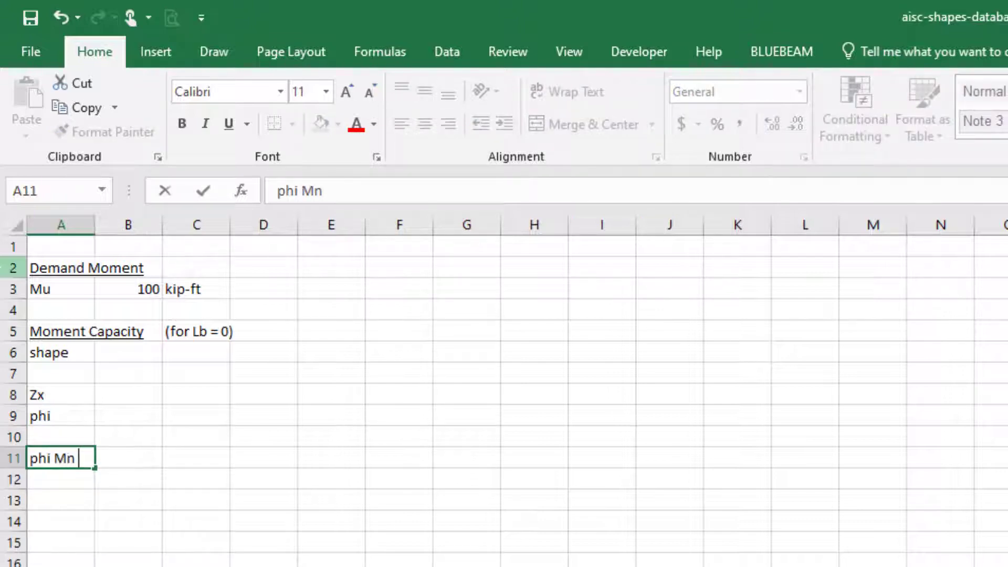
left_click(60, 437)
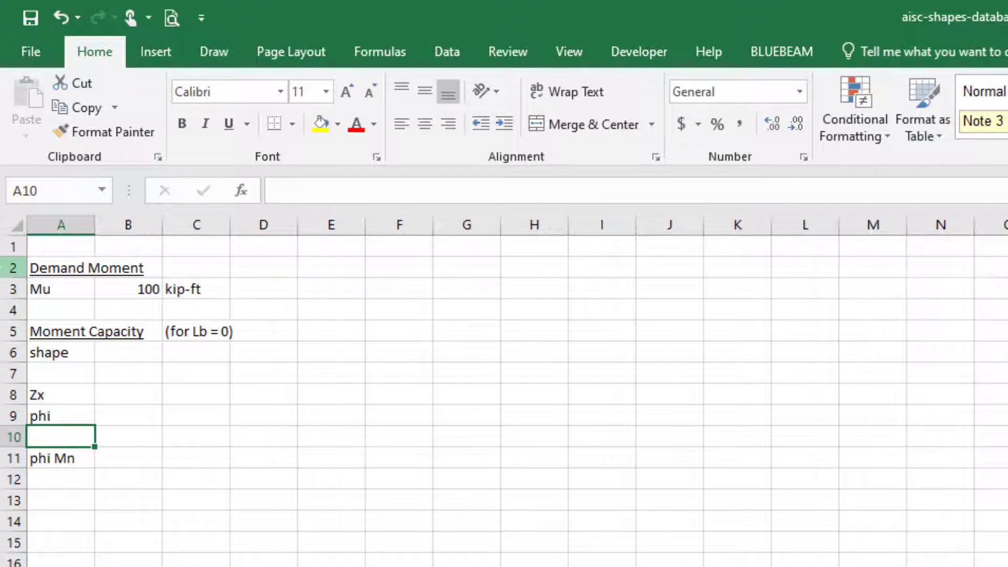
Step: Label A10 as Fy and move the phi Mn label down to A12
type("Fy")
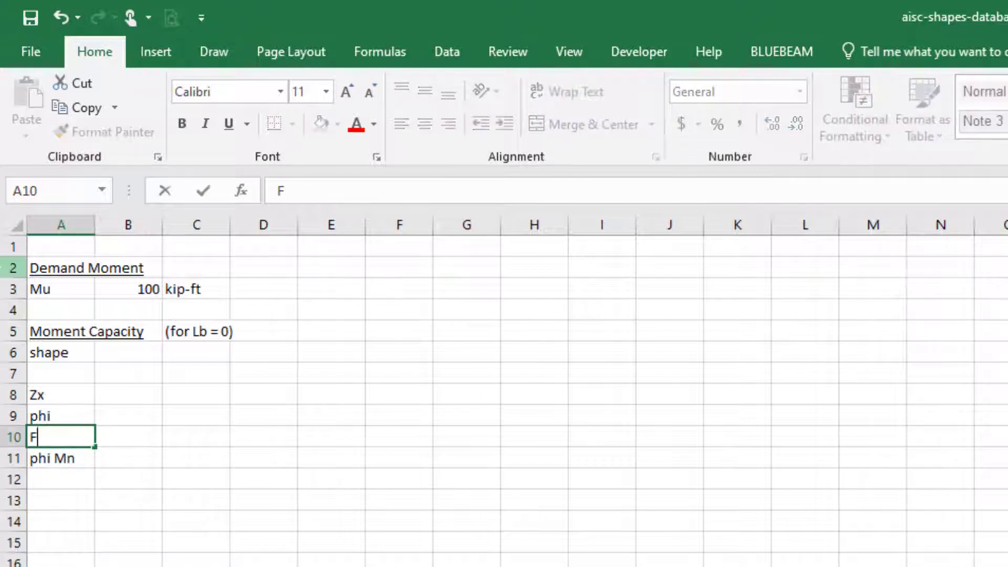
key("Return")
key("ctrl+x")
key("Down")
key("ctrl+v")
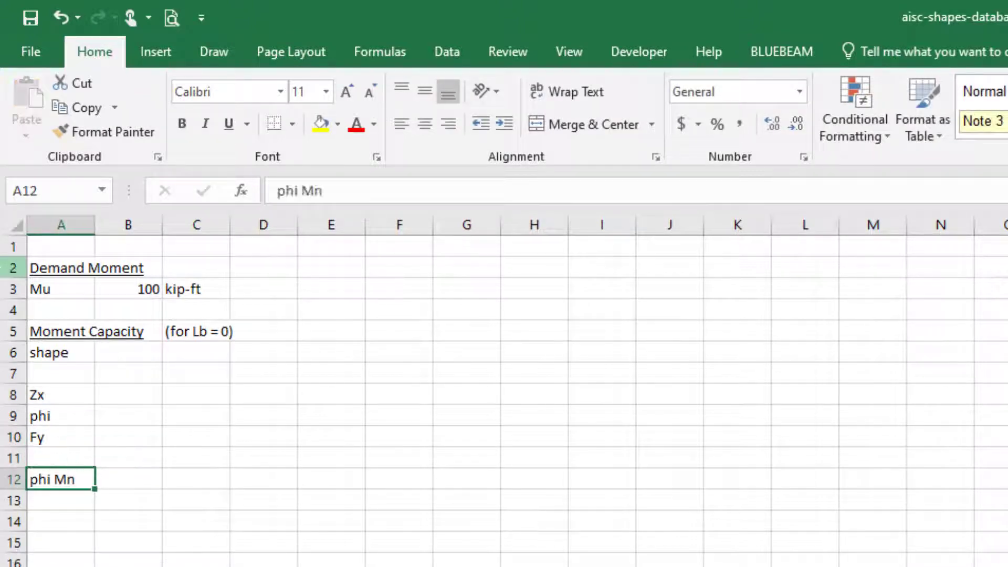
key("Right")
Step: Enter the phi Mn formula =B9*B10*B8 in B12
type("=")
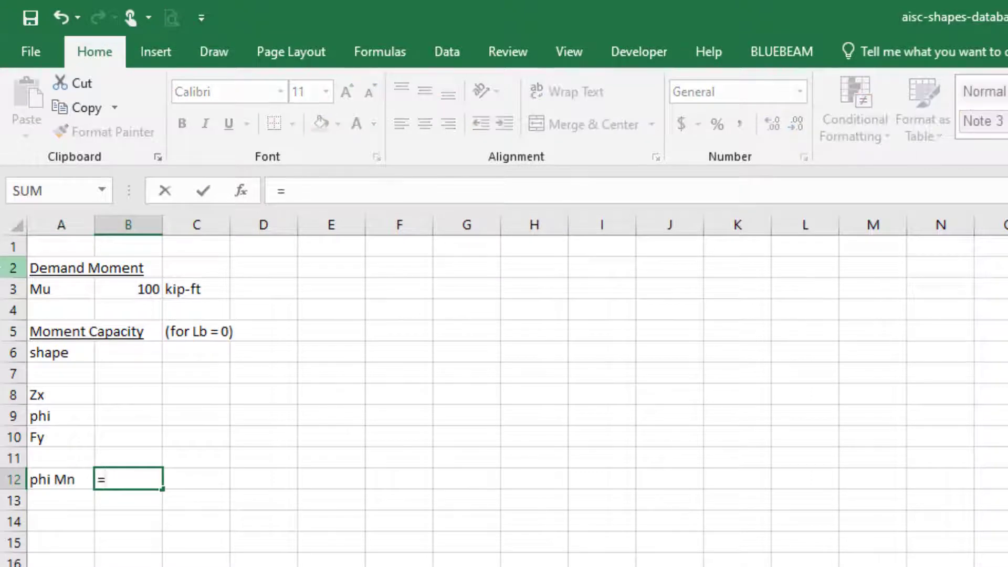
key("Up")
key("Up")
key("Up")
type("*")
key("Up")
key("Up")
type("*")
key("Up")
key("Up")
key("Up")
key("Up")
key("Tab")
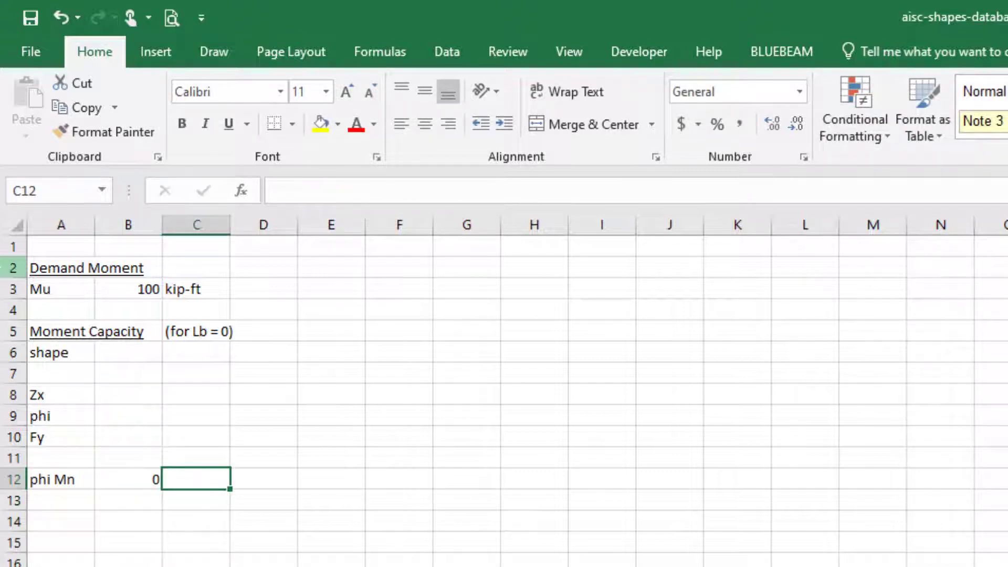
Step: Add units in^3, ksi and kip-ft in C8, C10 and C12
key("Left")
key("Up")
key("Up")
key("Up")
key("Up")
key("Up")
key("Right")
key("Down")
type("in^3")
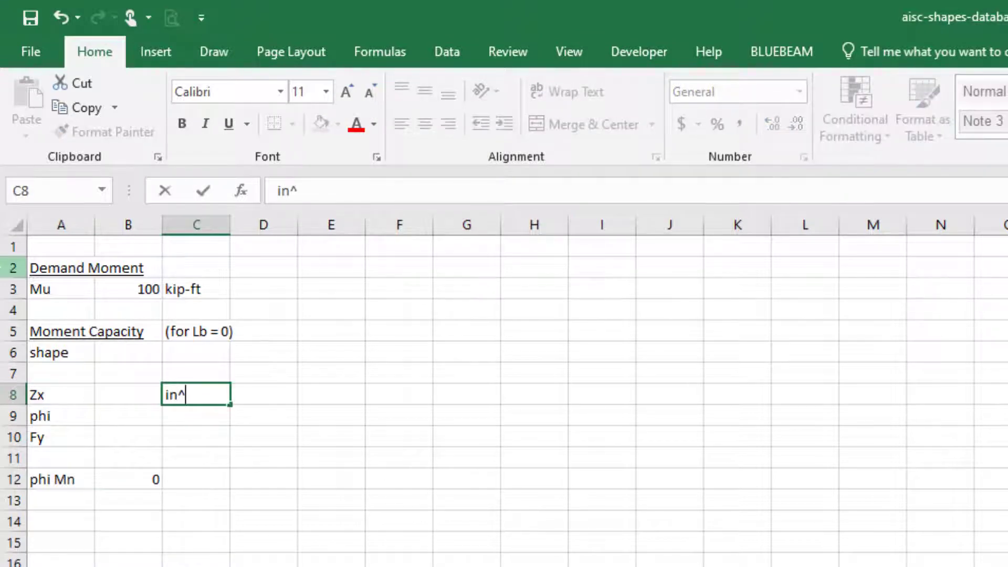
key("Return")
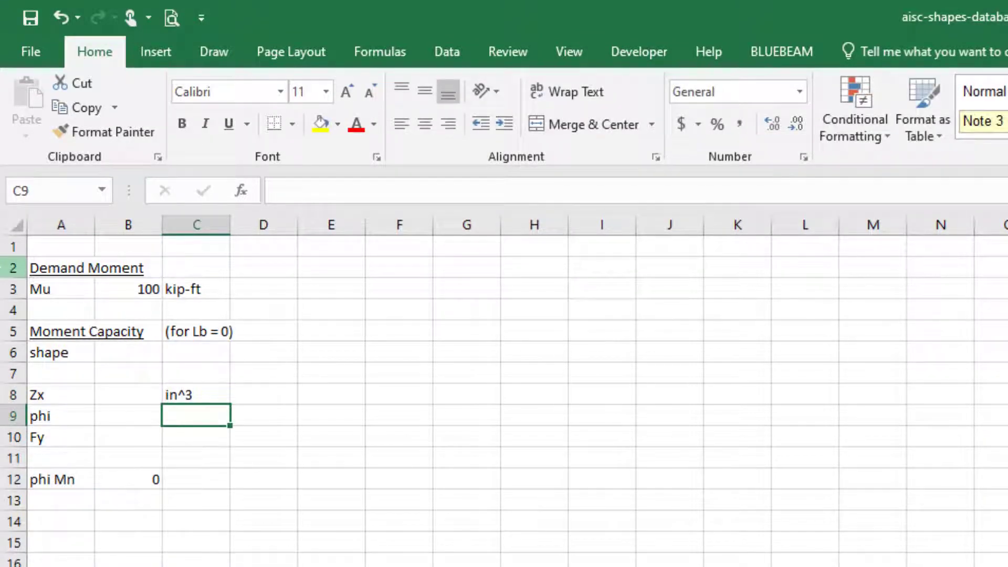
key("Down")
type("ksi")
key("Return")
key("Down")
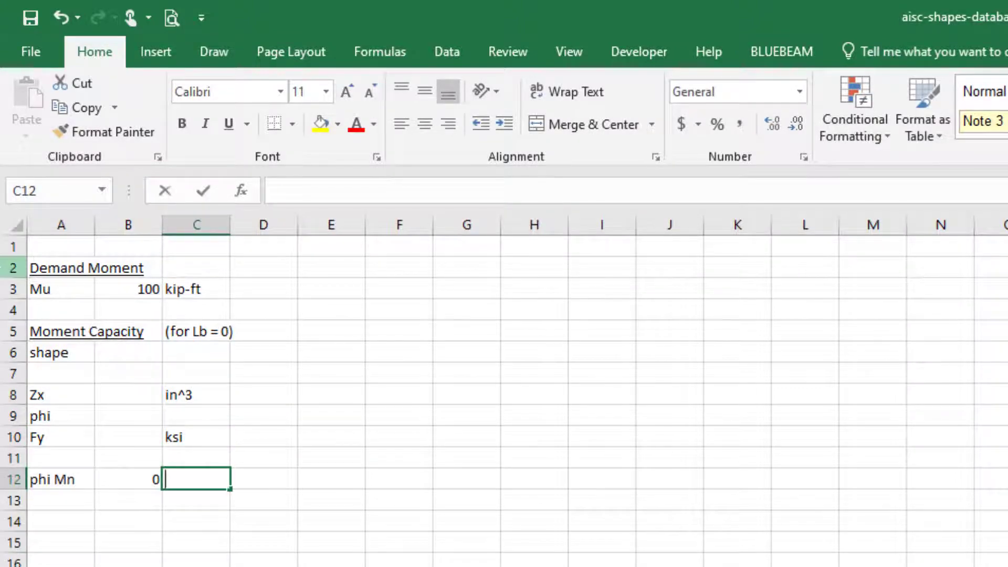
type("kip-ft")
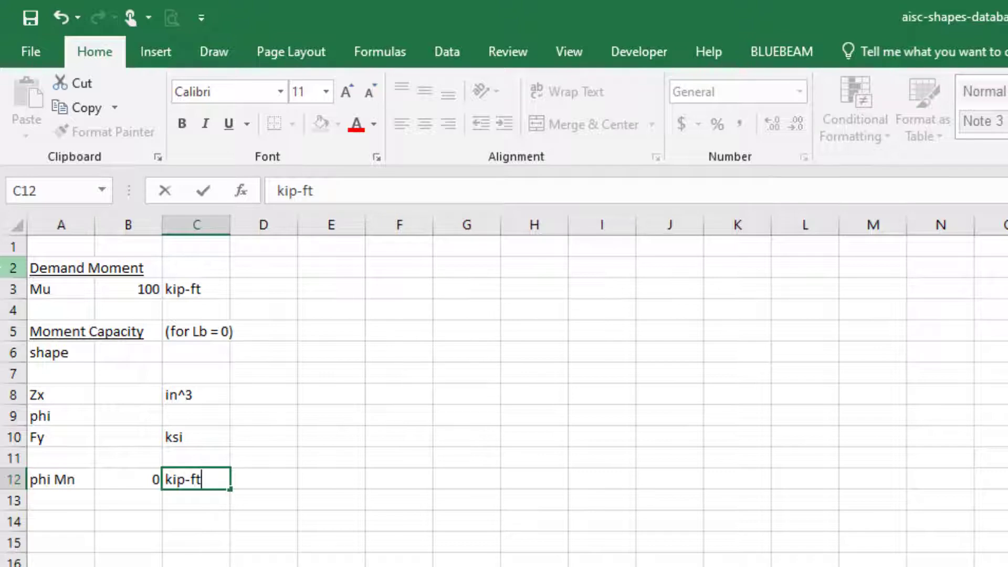
key("Return")
Step: Edit the phi Mn formula to divide by 12, making it =B9*B10*B8/12
key("Up")
key("Left")
key("F2")
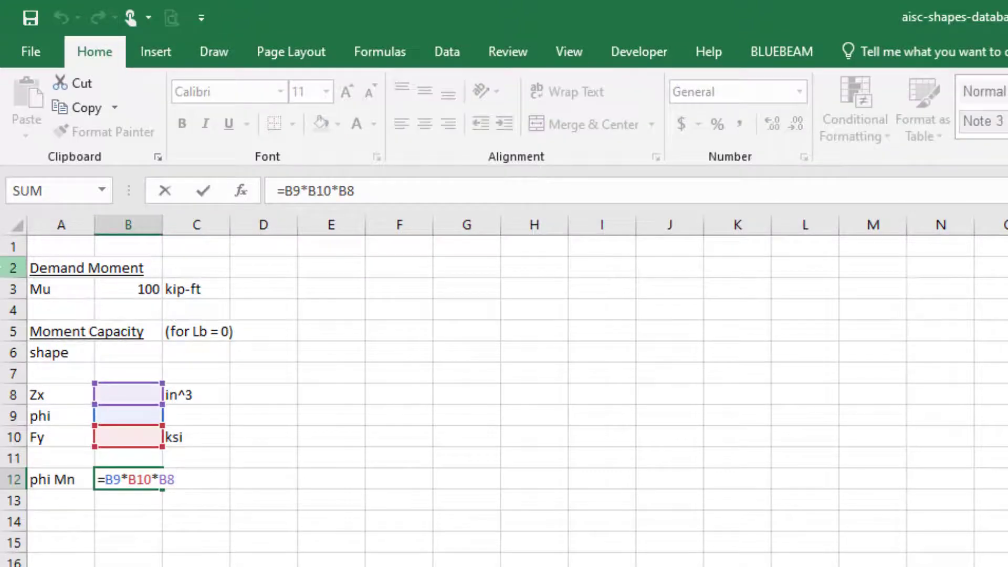
type("/12")
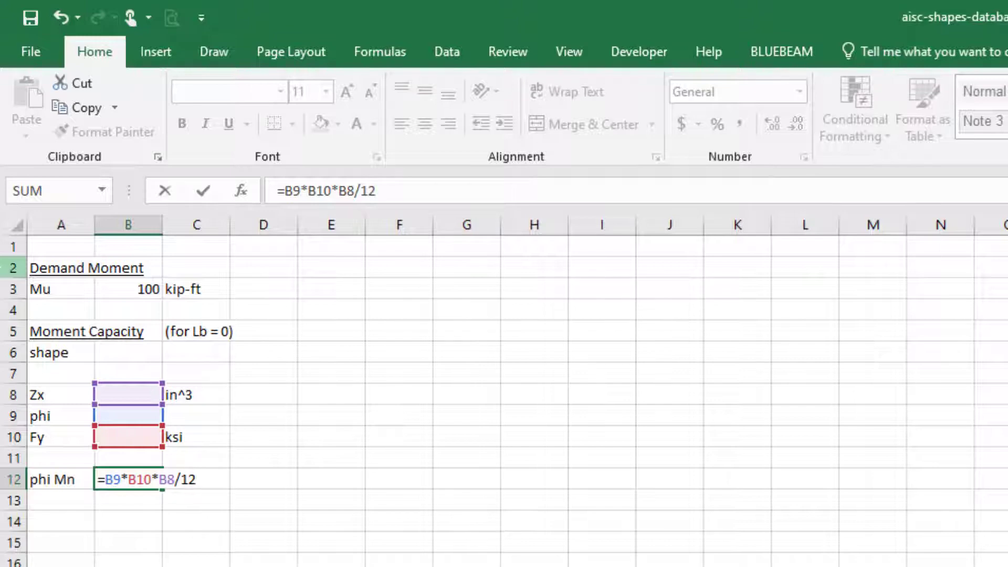
key("Return")
Step: Enter phi as 0.9 and Fy as 50 ksi
key("Up")
key("Up")
key("Up")
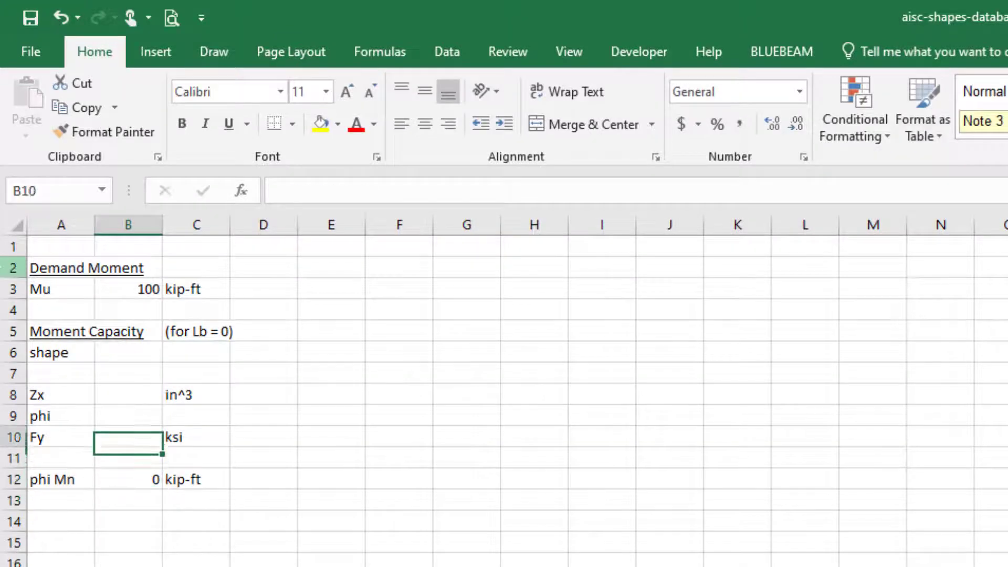
key("Up")
key("Up")
key("Down")
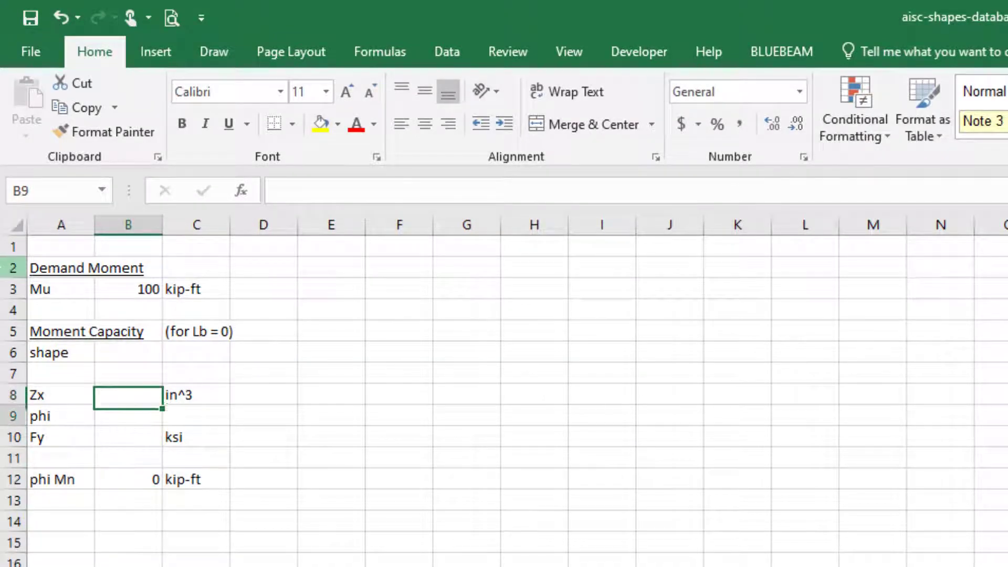
type("0.9")
key("Return")
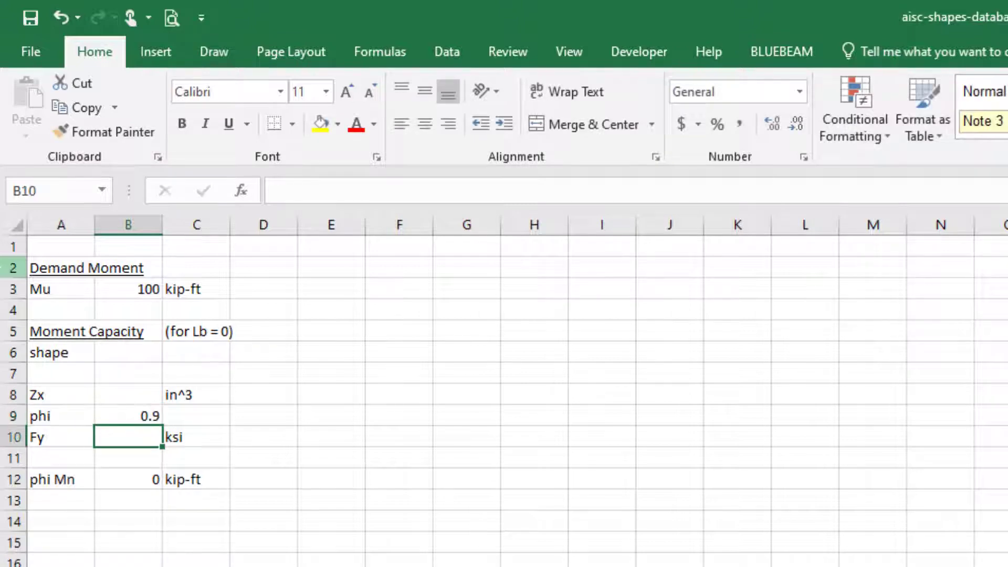
key("Up")
key("Up")
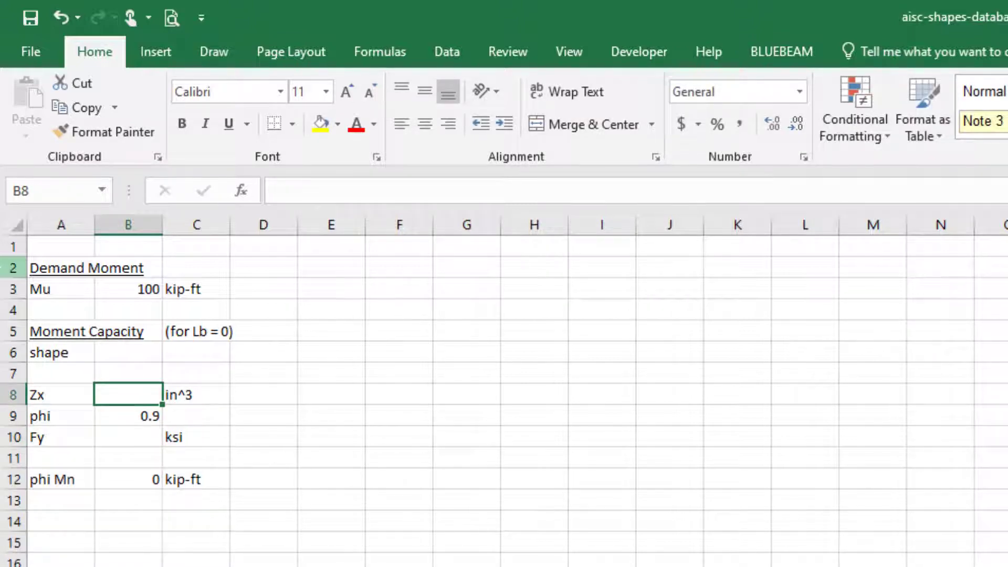
type("50")
key("Return")
key("Down")
type("50")
key("Return")
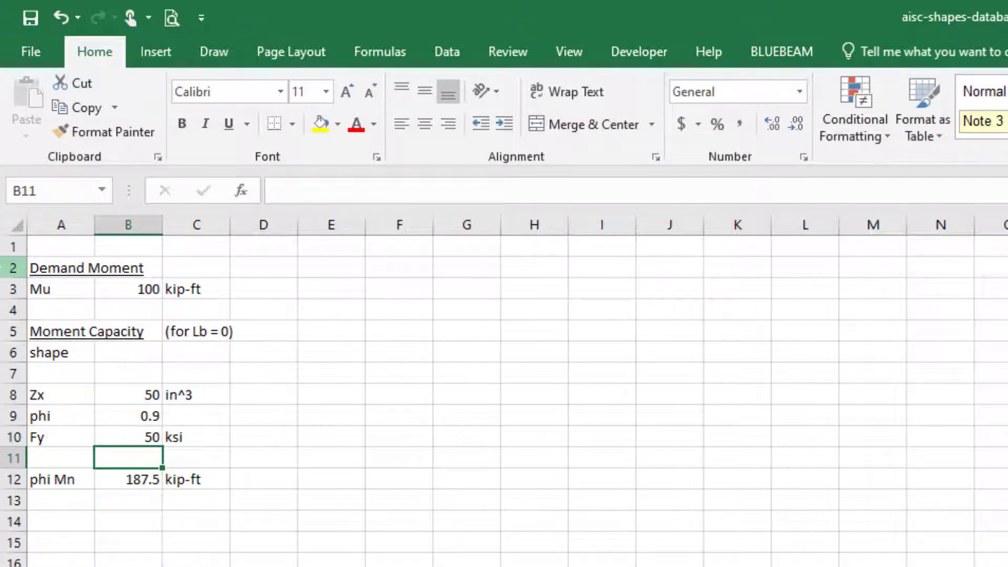
Step: Set Zx to 25 in^3 so phi Mn shows 93.75 kip-ft
key("Up")
key("Up")
key("Up")
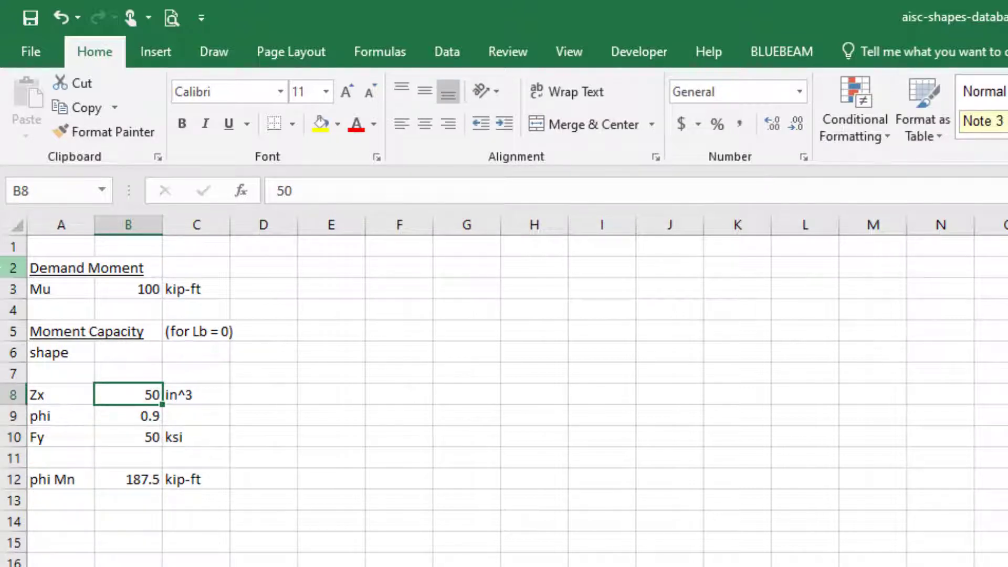
type("25")
key("Return")
key("Up")
key("Up")
key("Up")
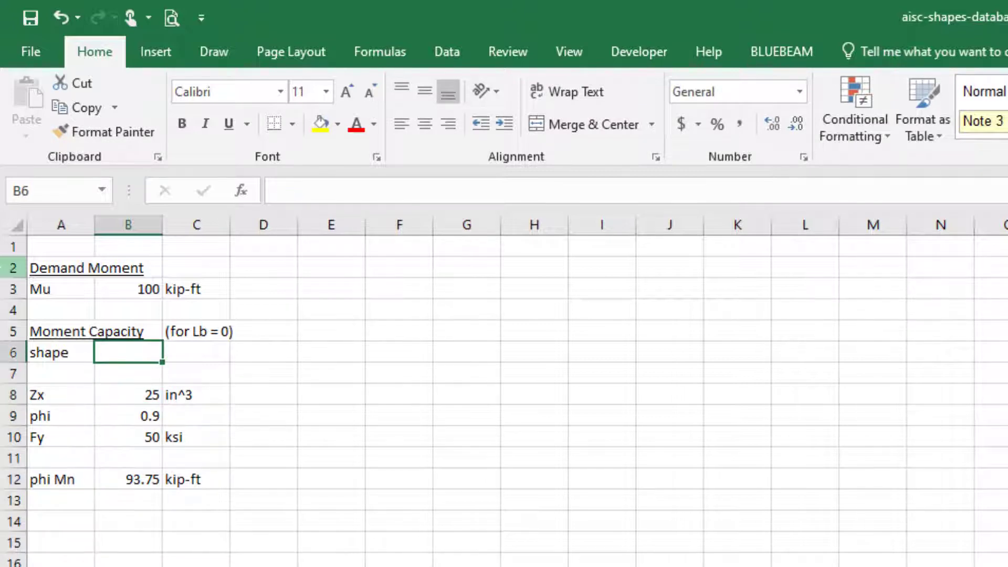
key("Down")
key("Down")
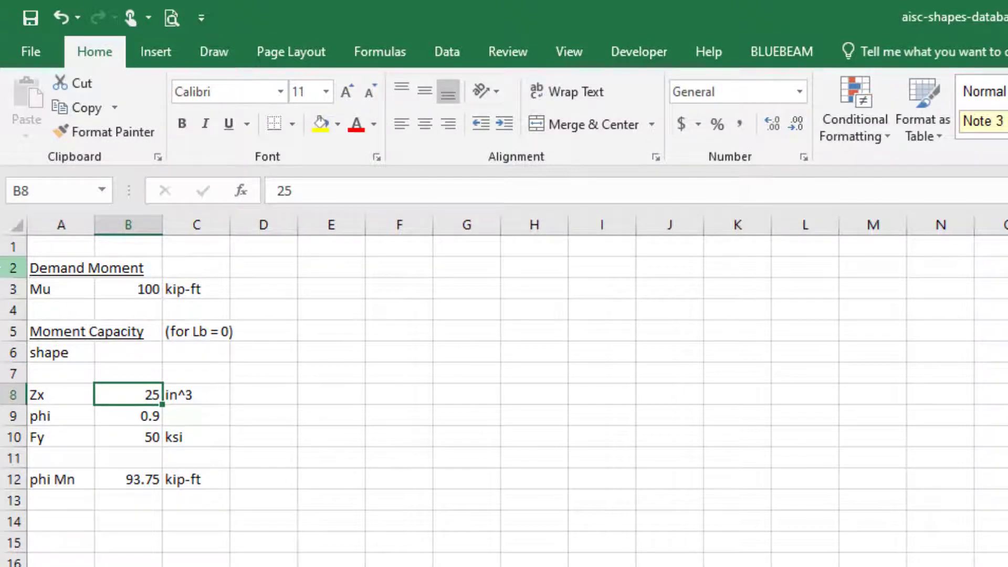
key("Down")
key("Down")
key("Down")
key("Down")
key("Down")
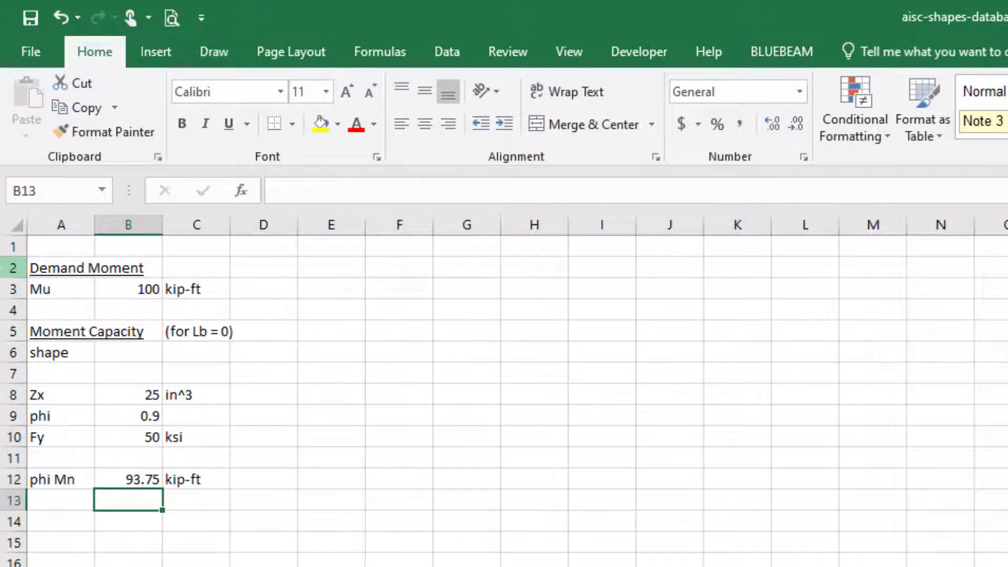
Step: Add an underlined Capacity Ratio heading in A14
key("Down")
key("Left")
type("Capacit")
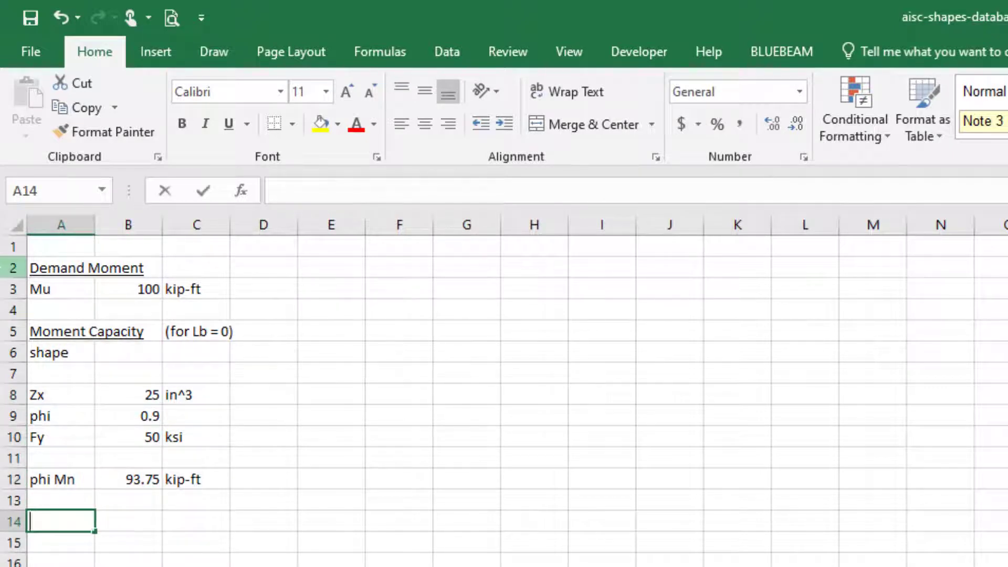
type("y Ratio")
key("Return")
left_click(90, 522)
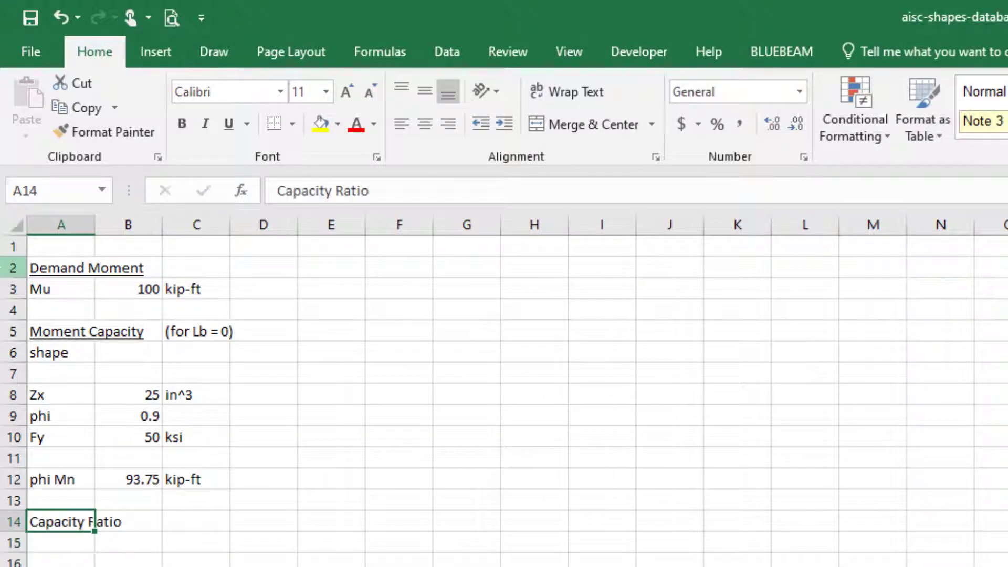
key("ctrl+u")
key("Return")
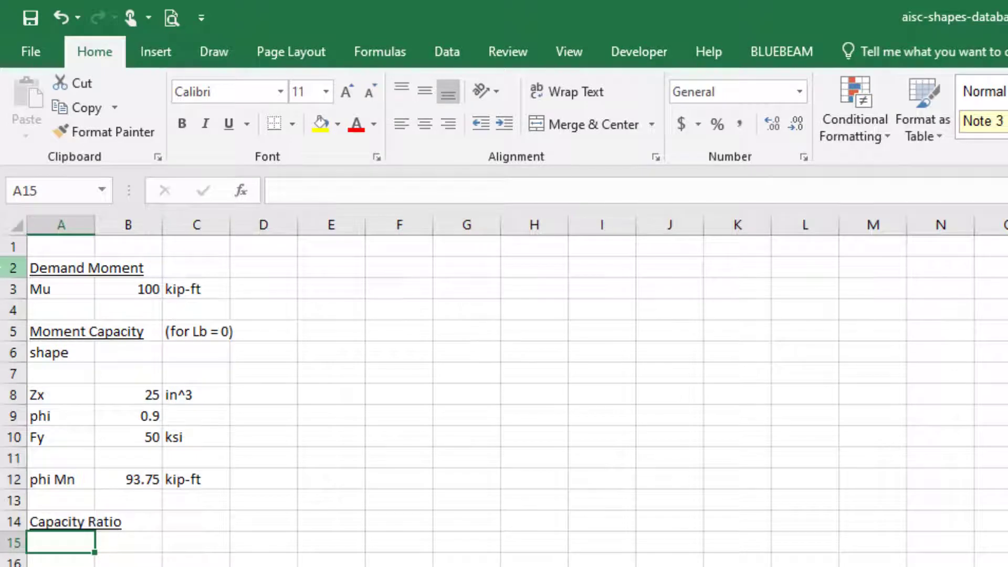
Step: Write the note 'demand/capacity' and move it into C14
type("dem")
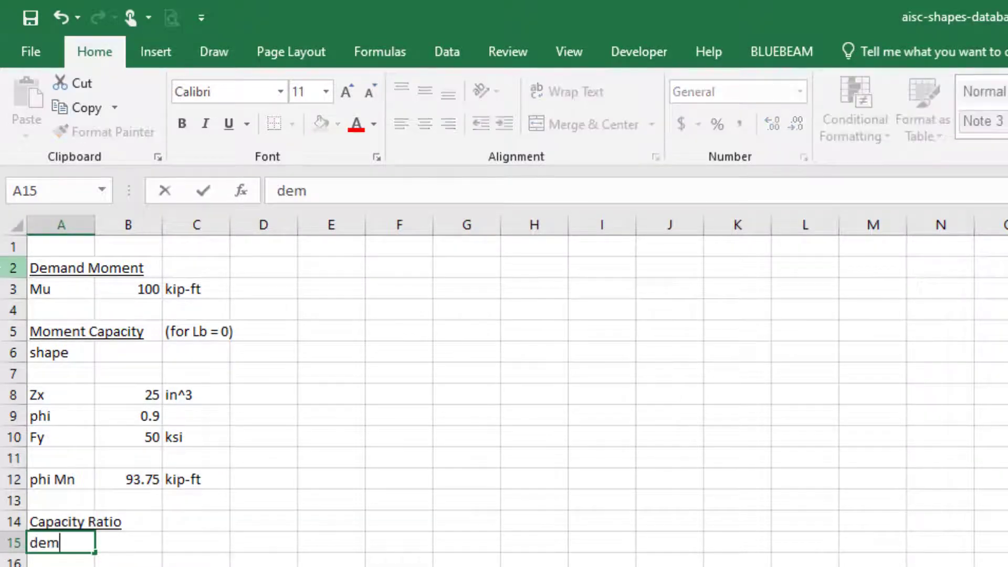
type("and/capacity")
key("Tab")
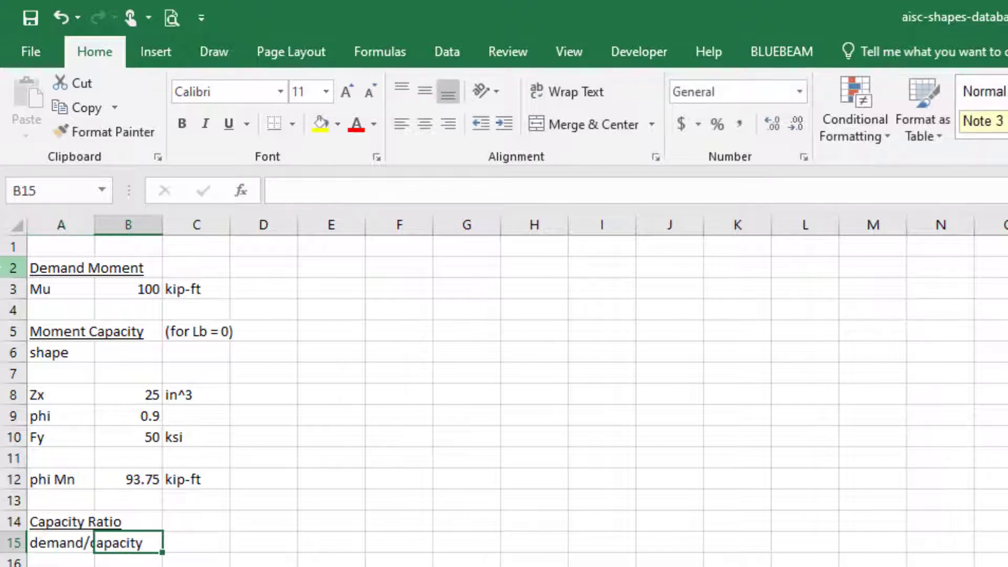
left_click(93, 543)
left_click_drag(93, 541, 228, 521)
Step: Add a 'unity' row with formula =B3/B12, which evaluates to 1.066667
key("Left")
key("Left")
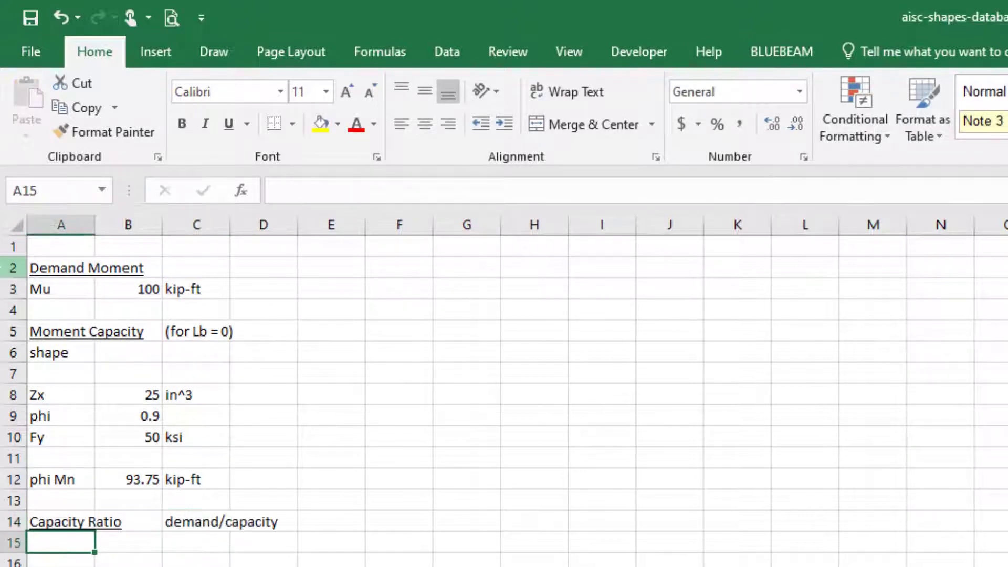
type("unity")
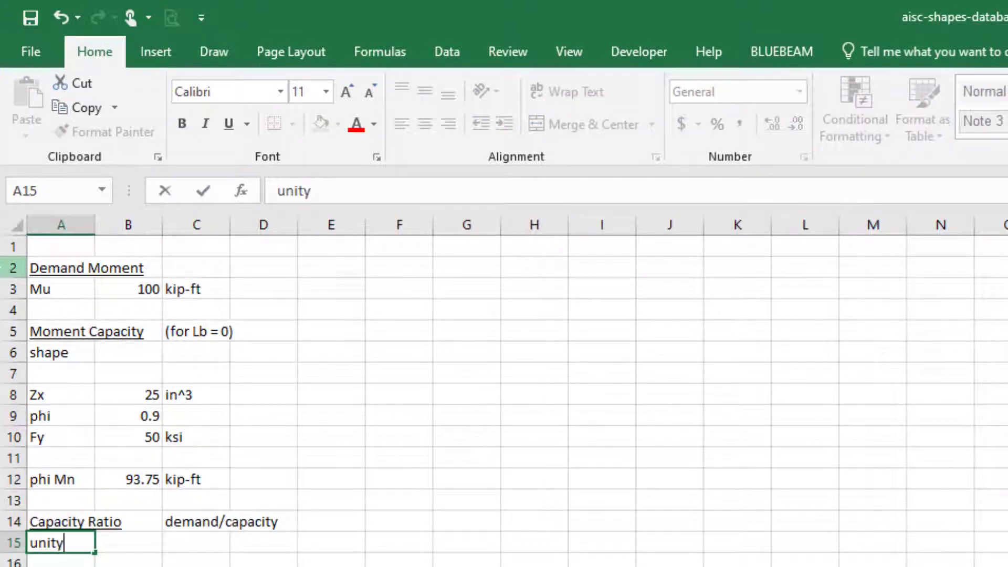
key("Tab")
type("=")
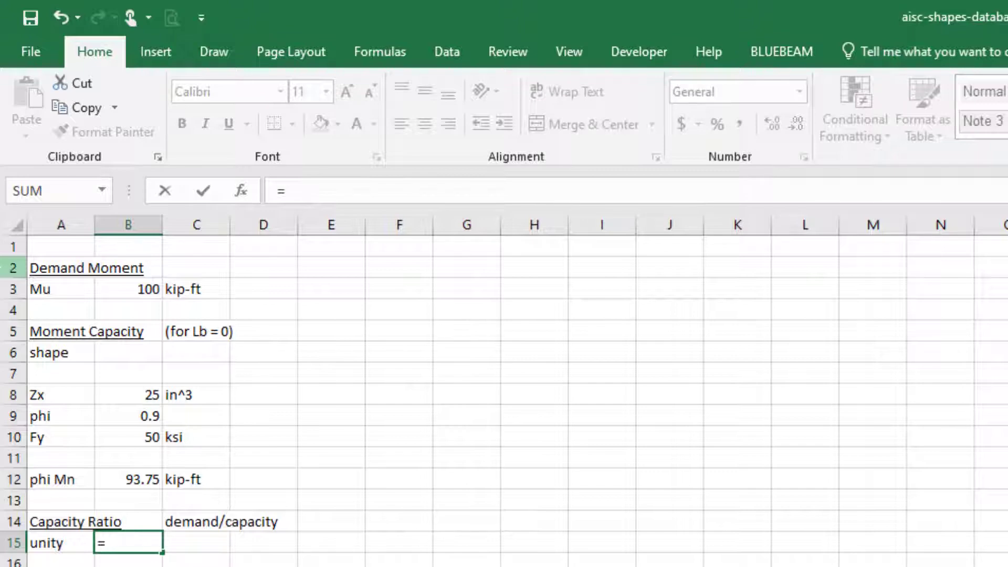
left_click(126, 293)
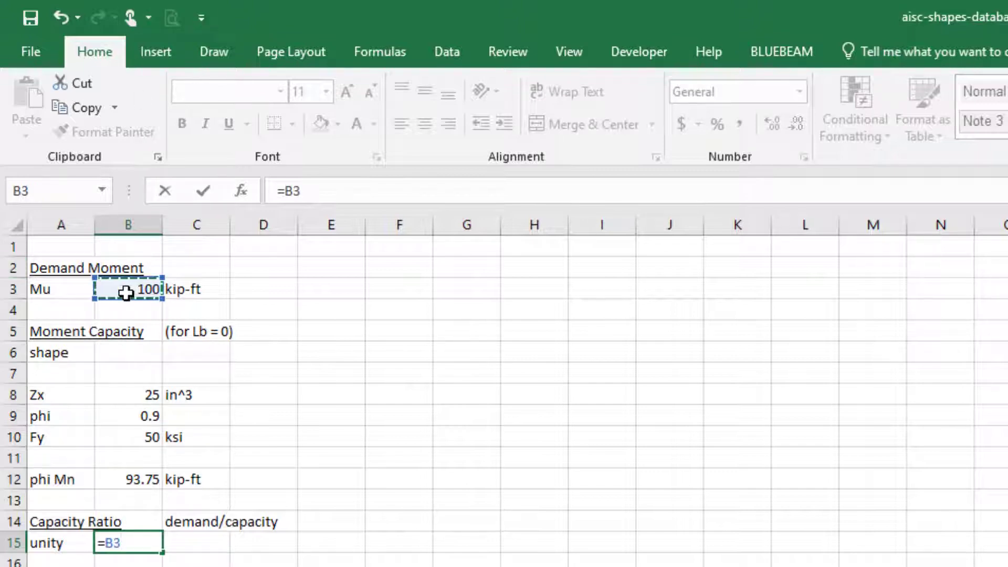
type("/")
left_click(141, 472)
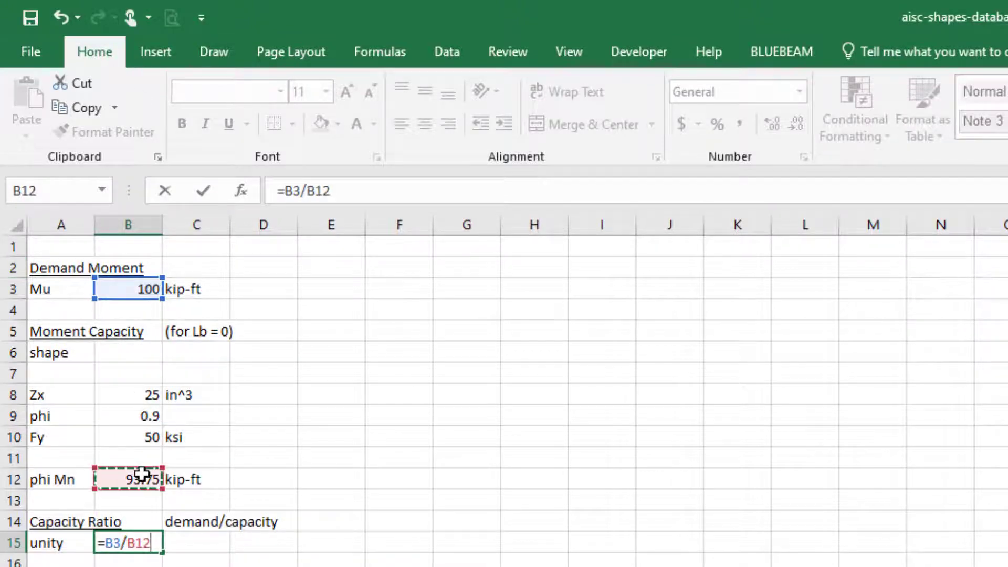
key("Return")
key("Up")
key("Right")
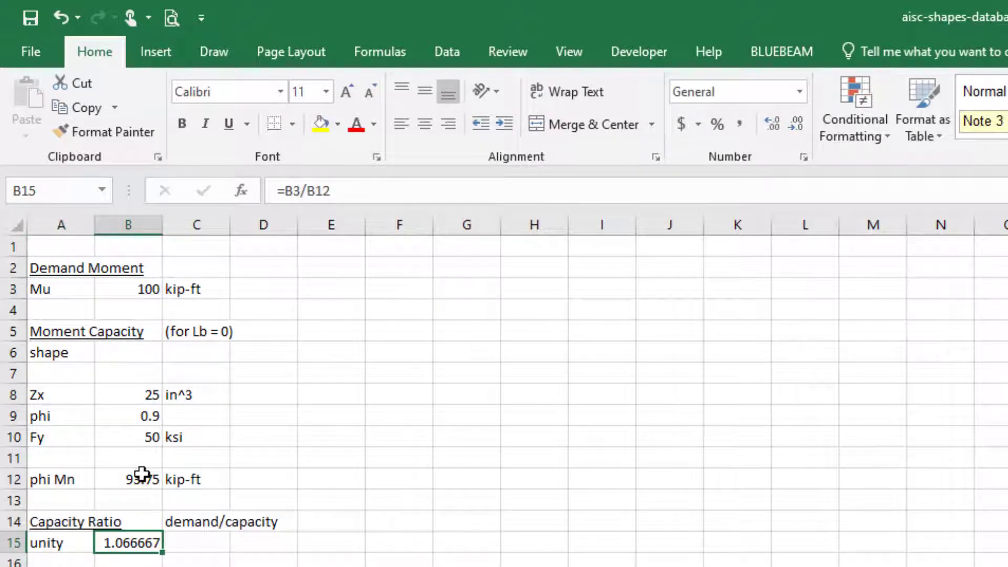
left_click(151, 351)
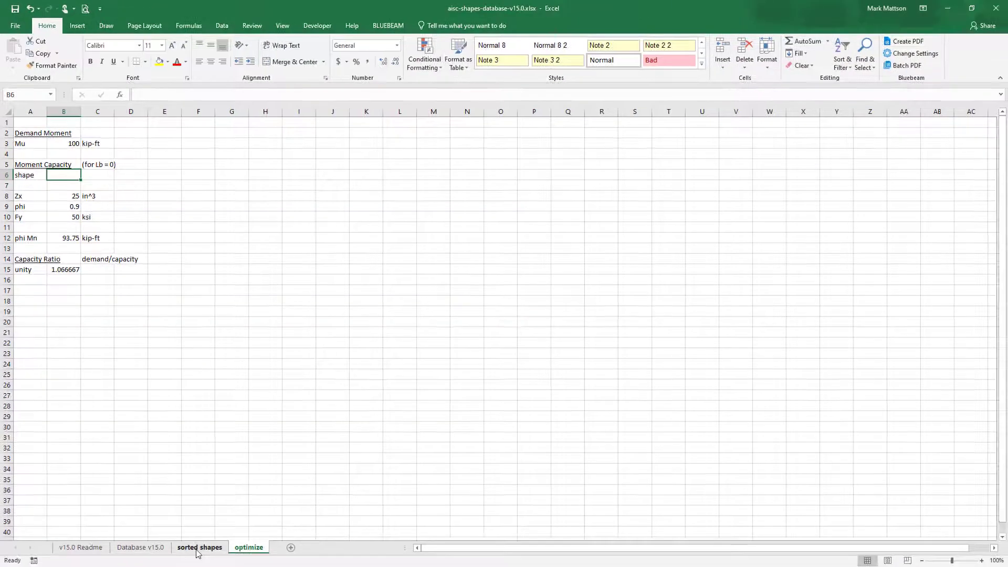
Step: Switch to the Database v15.0 sheet listing the W shapes
left_click(138, 548)
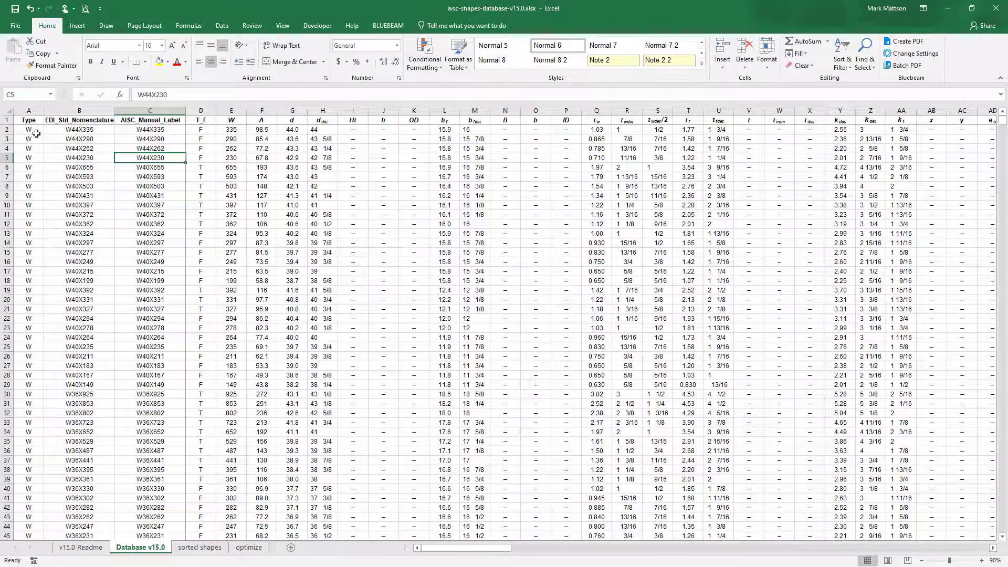
Step: Insert a new blank column before Type and give it the header 'id'
left_click(29, 110)
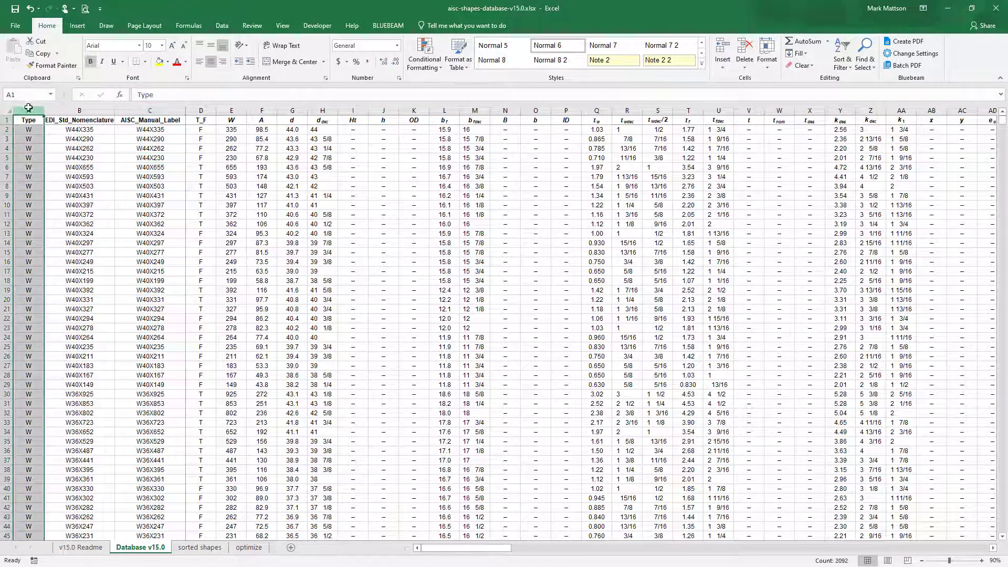
right_click(29, 110)
left_click(54, 184)
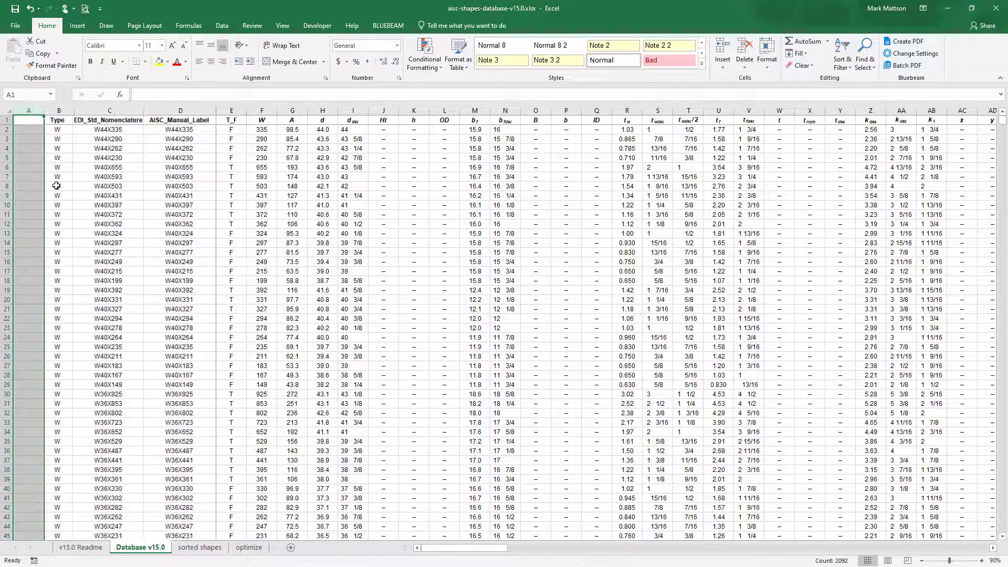
key("Down")
key("Up")
type("id")
key("Return")
Step: Enter ids 1, 2, 3 and fill the sequence down to the last shape
type("1")
key("Return")
type("2")
key("Return")
type("3")
key("Return")
key("Up")
key("Up")
key("Up")
key("shift+Down")
key("shift+Down")
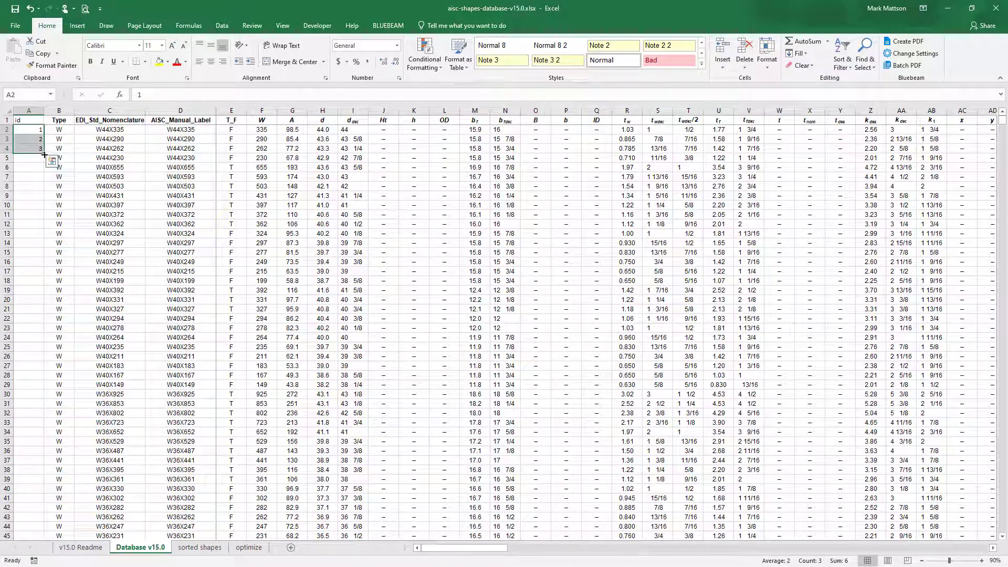
double_click(44, 154)
Step: Select every id value from the first row down to the last shape
left_click(28, 121)
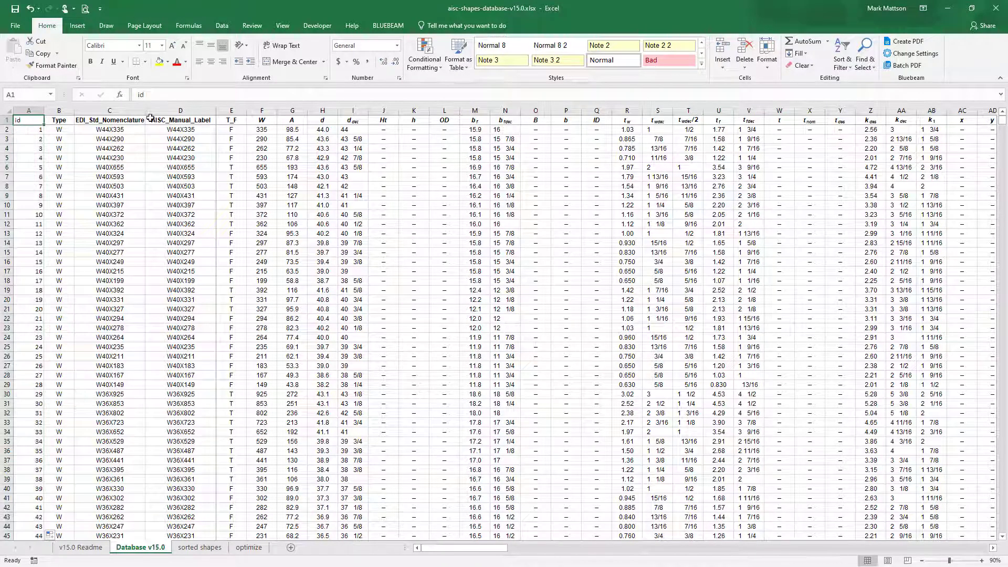
key("Down")
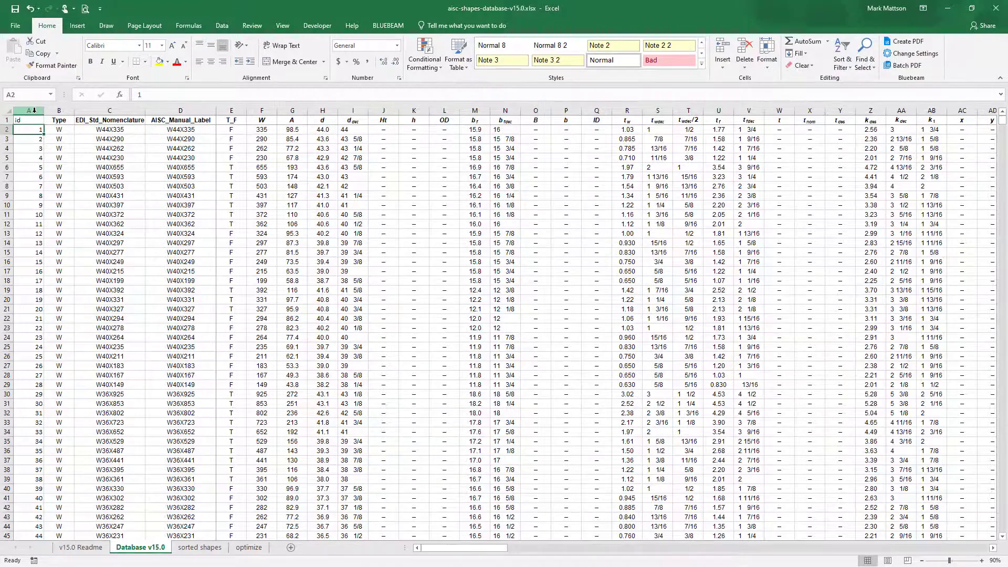
key("ctrl+shift+Down")
left_click(32, 95)
Step: Name the manual label column's values as the range 'manual_label'
type("A1")
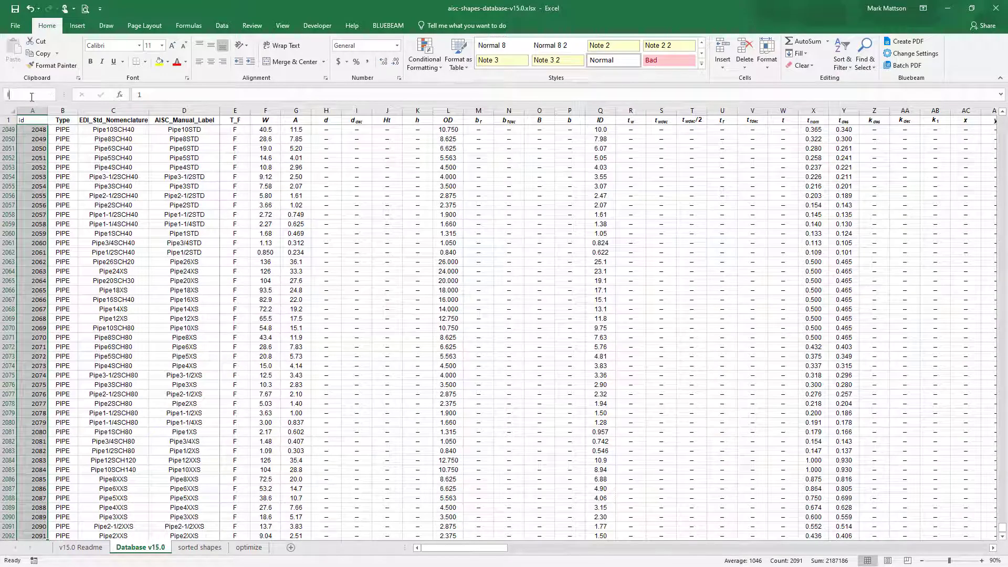
key("Return")
left_click(31, 95)
type("F2")
key("Return")
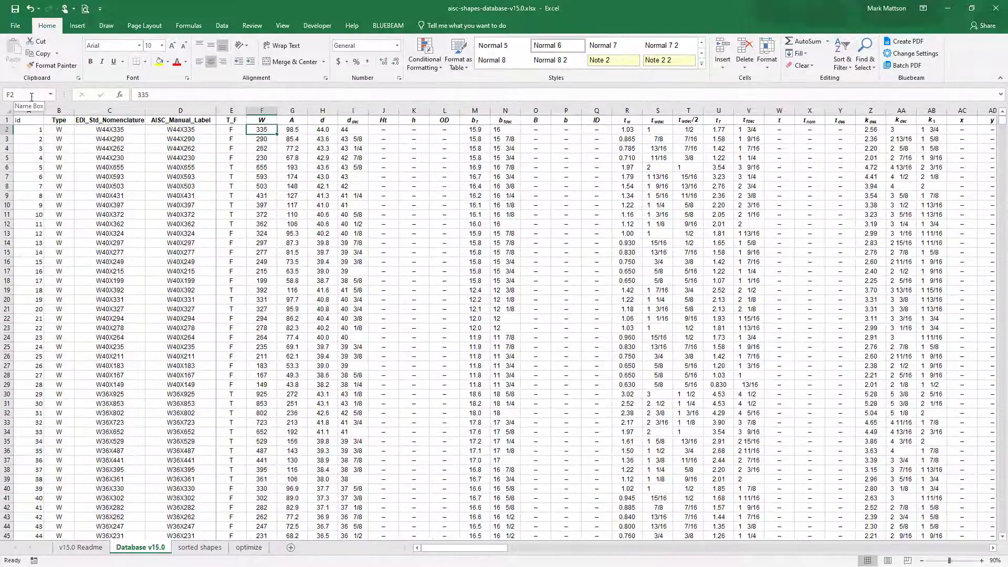
key("Left")
key("Left")
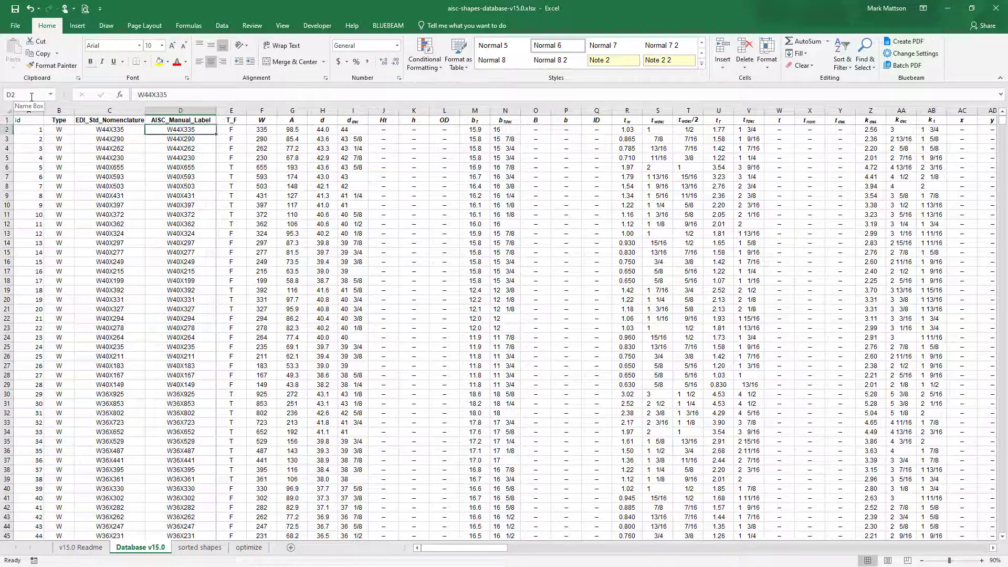
key("ctrl+shift+Down")
left_click(20, 94)
type("manual")
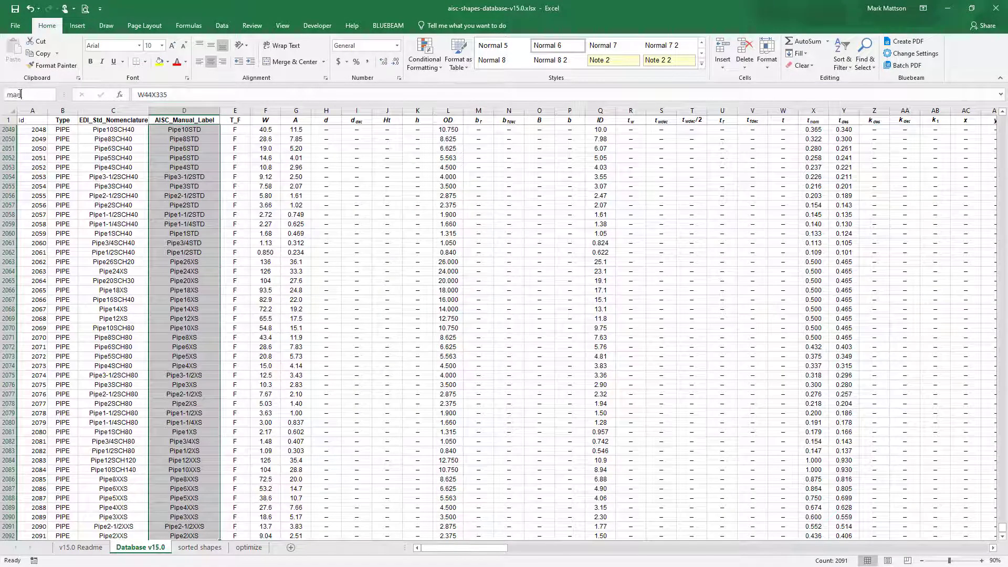
type("_label")
key("Return")
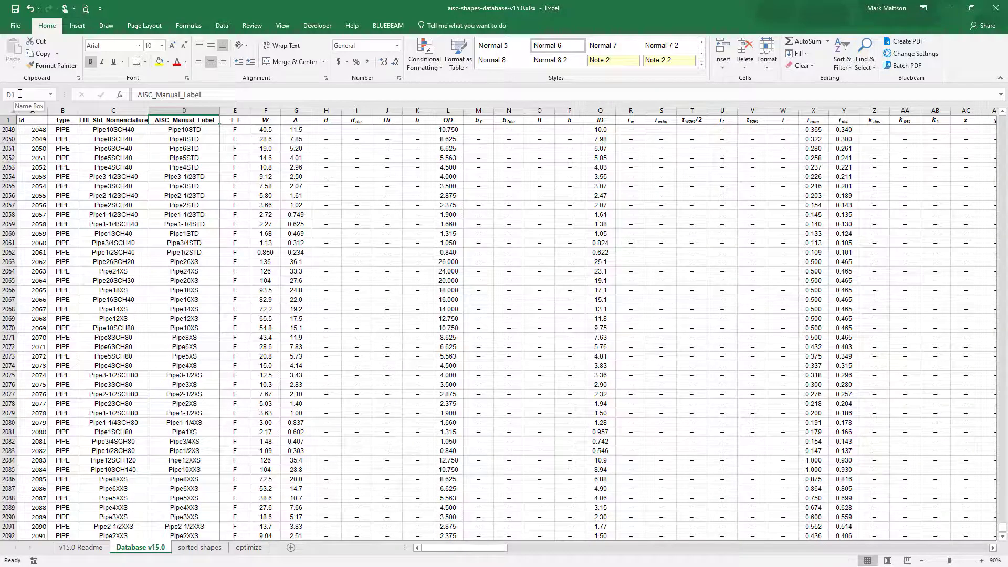
Step: Select all the Zx values and jump to column Z via the Name Box
key("Down")
key("Right")
key("Right")
key("Right")
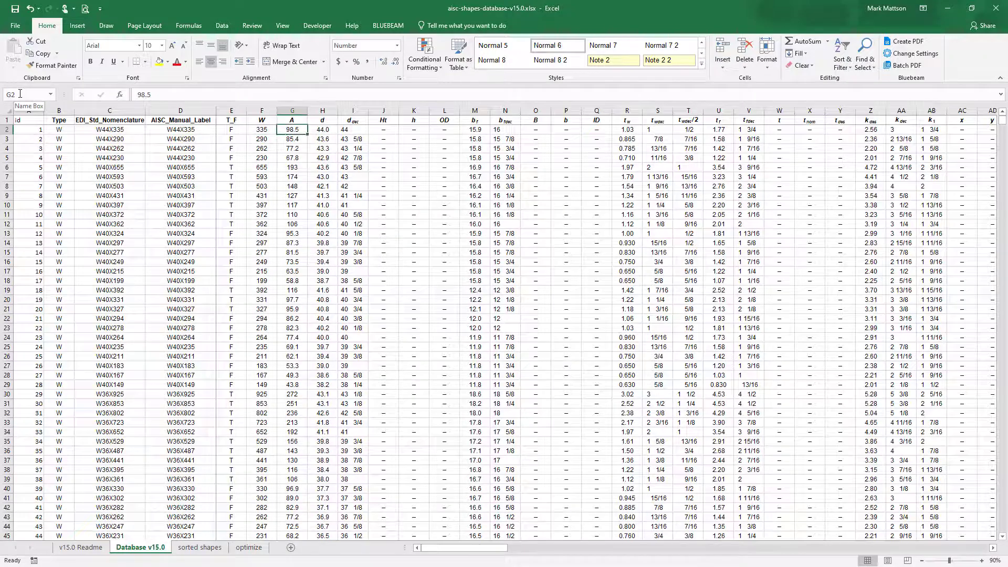
key("Right")
key("Right")
key("Right")
key("Right")
key("Right")
key("Right")
key("Right")
key("Right")
key("Right")
key("Right")
key("Right")
key("Right")
key("Right")
key("Right")
key("Right")
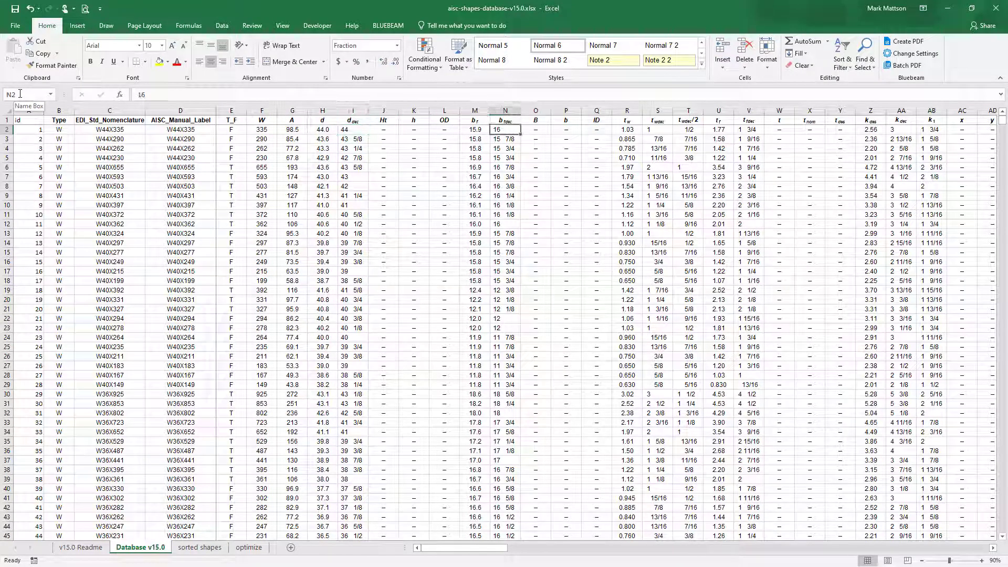
key("Right")
key("Right")
key("Right")
key("Right")
key("Right")
key("Right")
key("Right")
key("Right")
key("Right")
key("Right")
key("Right")
key("Right")
key("Right")
key("Right")
key("Right")
key("Right")
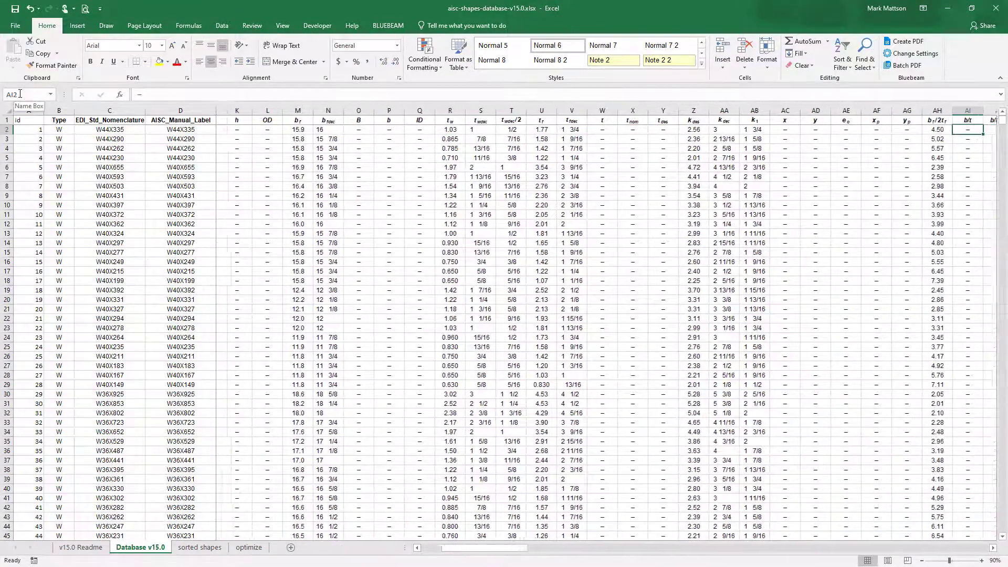
key("Right")
key("Right")
key("Right")
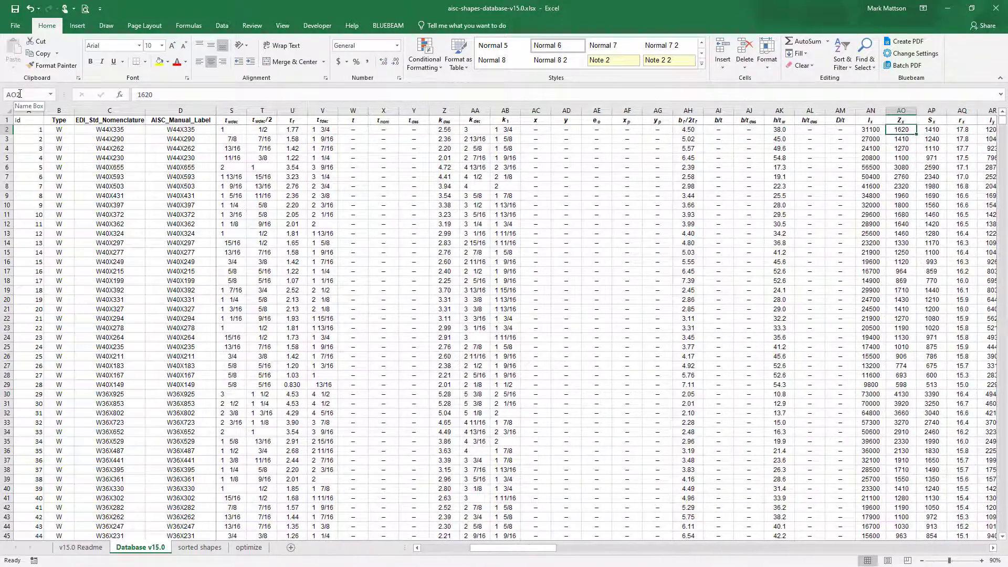
key("ctrl+shift+Down")
left_click(21, 94)
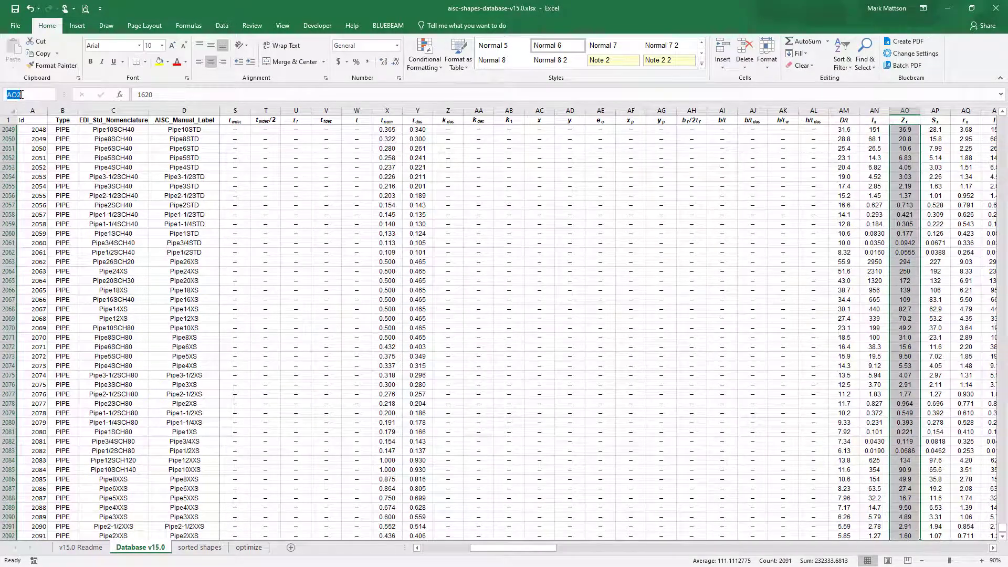
type("Zx")
key("Return")
Step: Select the AISC_Manual_Label column from its header down to the last row
key("ctrl+Home")
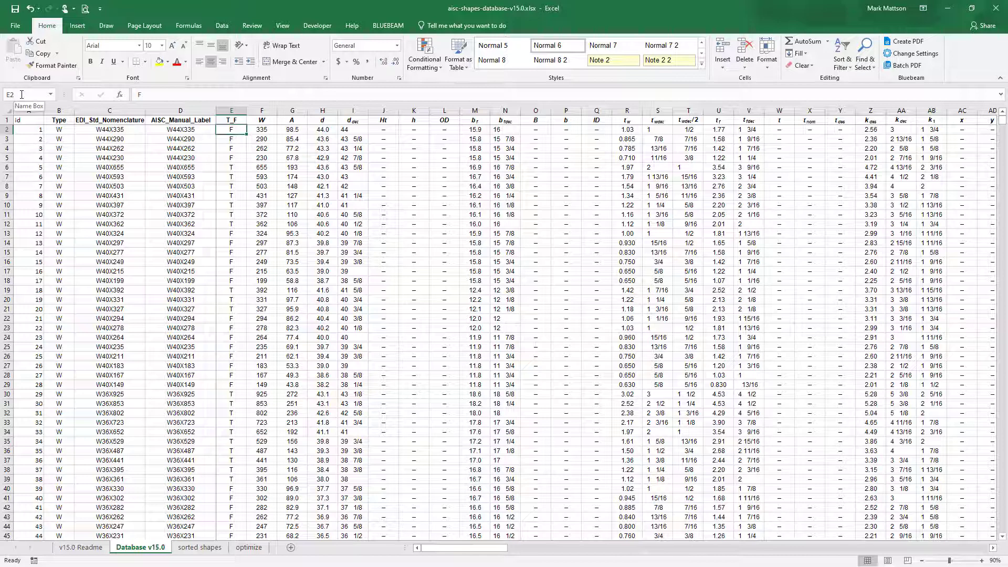
key("Left")
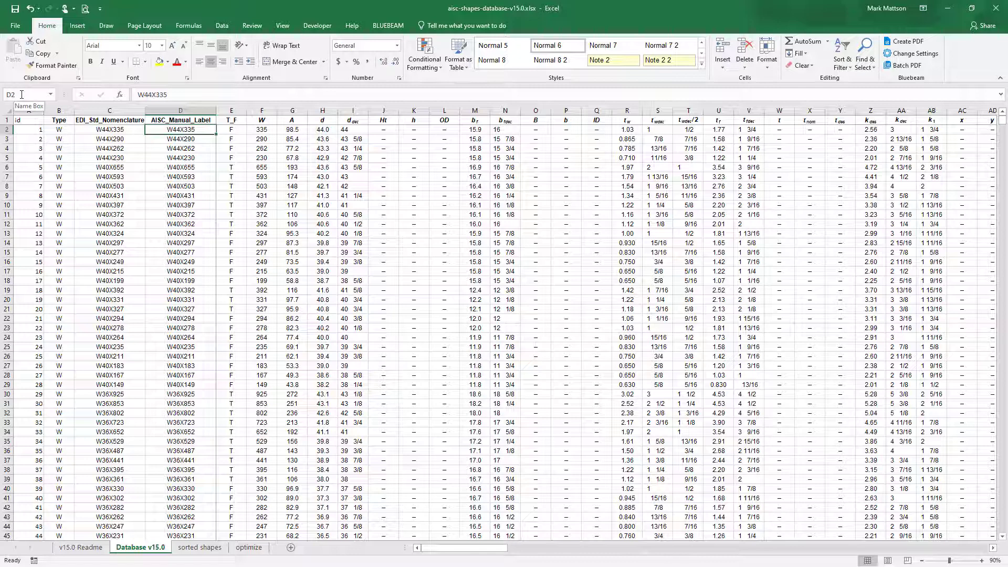
key("Up")
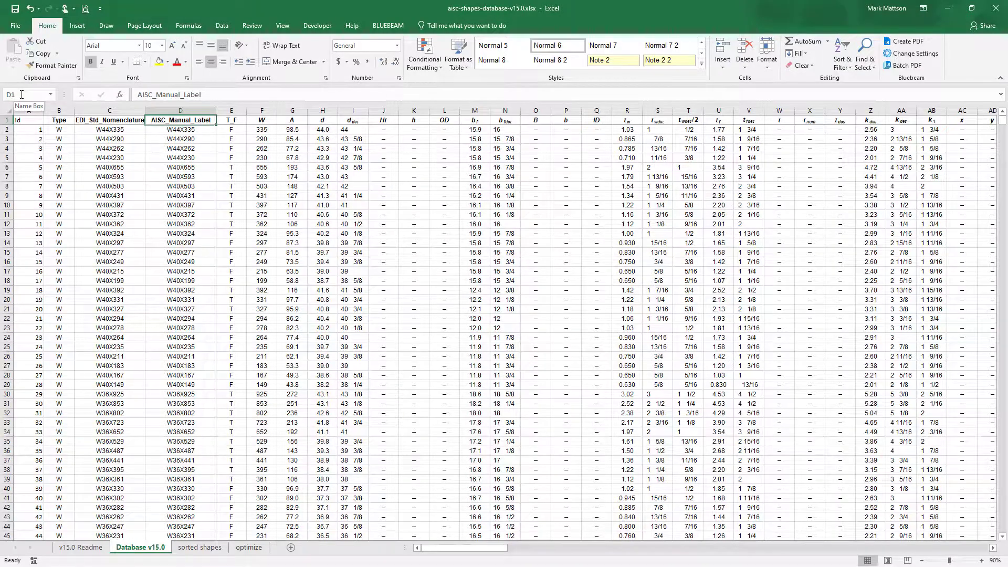
key("ctrl+shift+Down")
Step: Paste the AISC_Manual_Label column into column A of the sorted shapes sheet
key("ctrl+c")
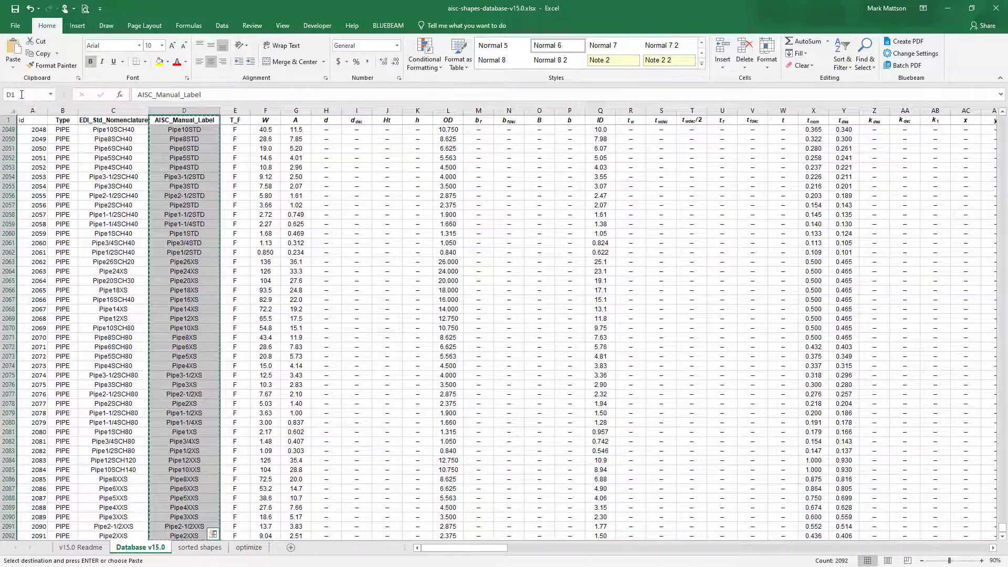
key("ctrl+Page_Down")
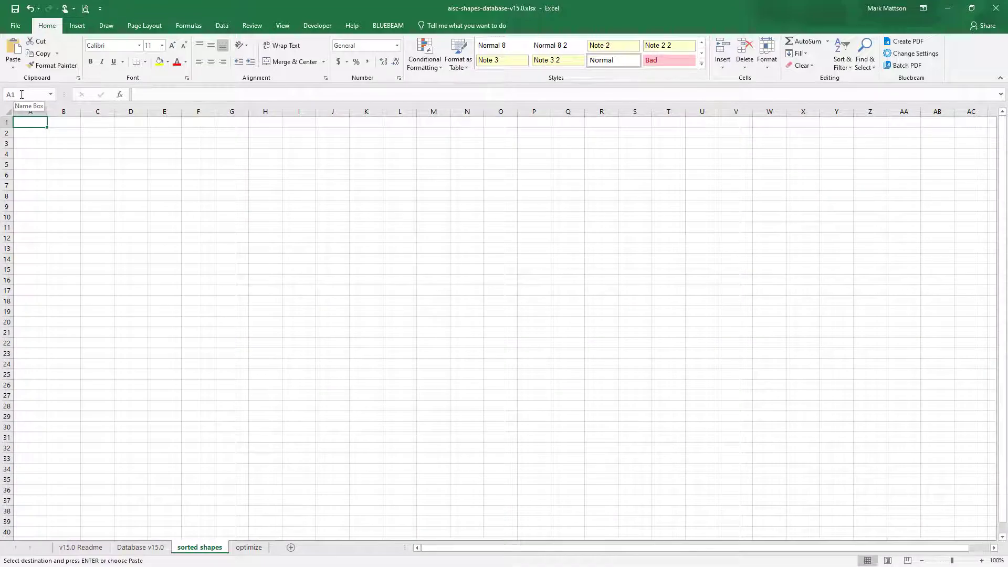
key("ctrl+v")
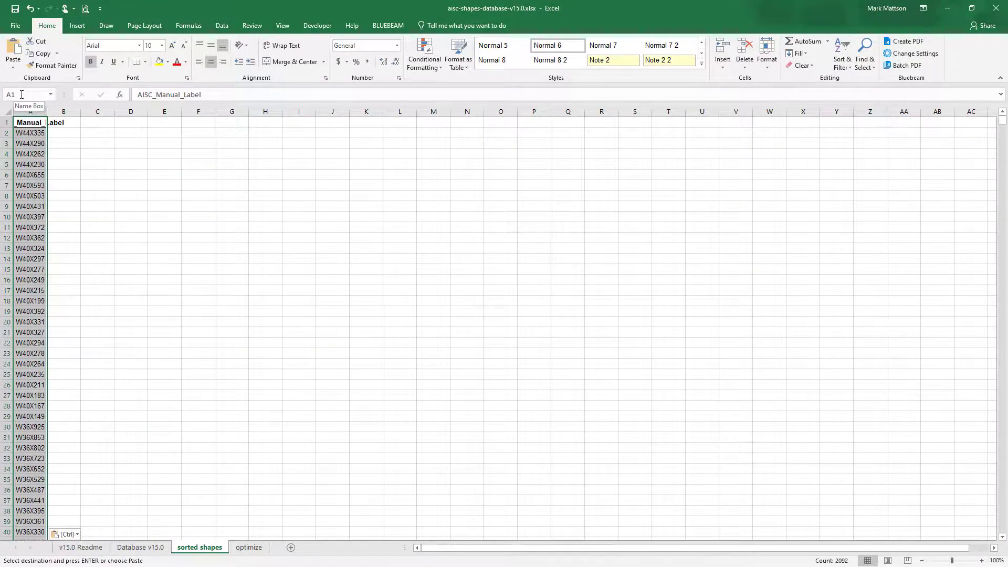
Step: Copy the area column G from Database v15.0 into column B beside the labels
key("ctrl+Page_Up")
key("Right")
key("Right")
key("Right")
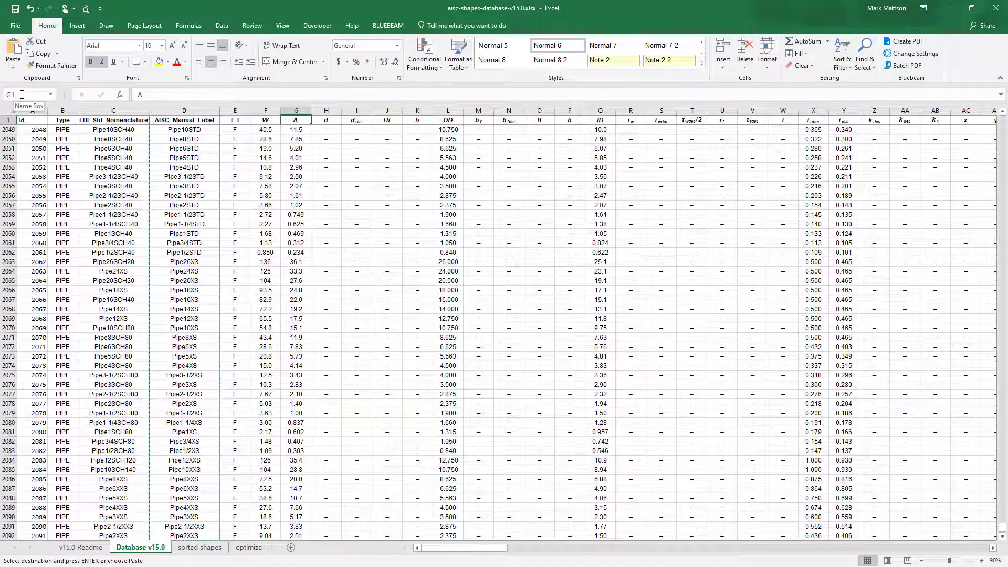
key("ctrl+space")
key("ctrl+c")
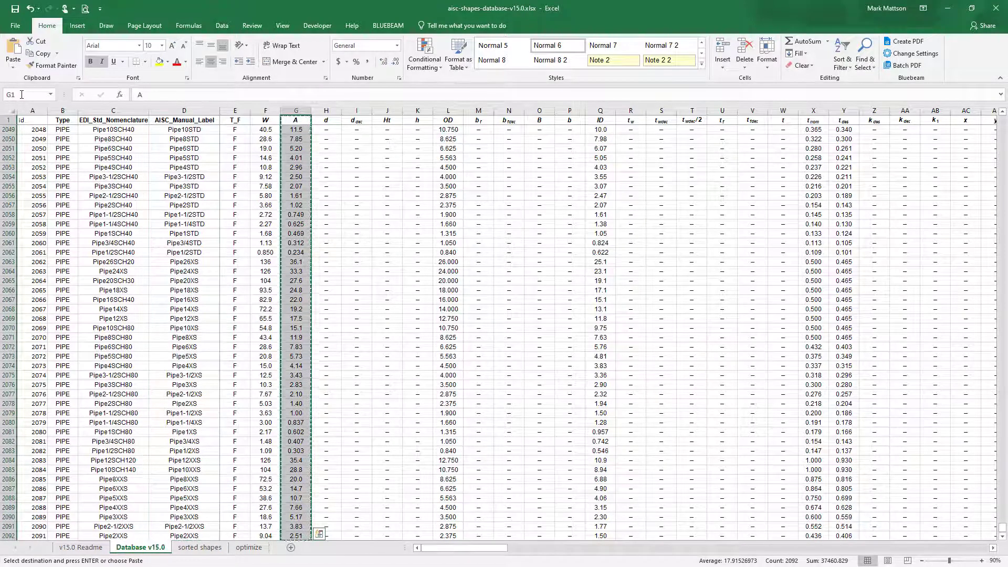
key("ctrl+Page_Down")
key("Right")
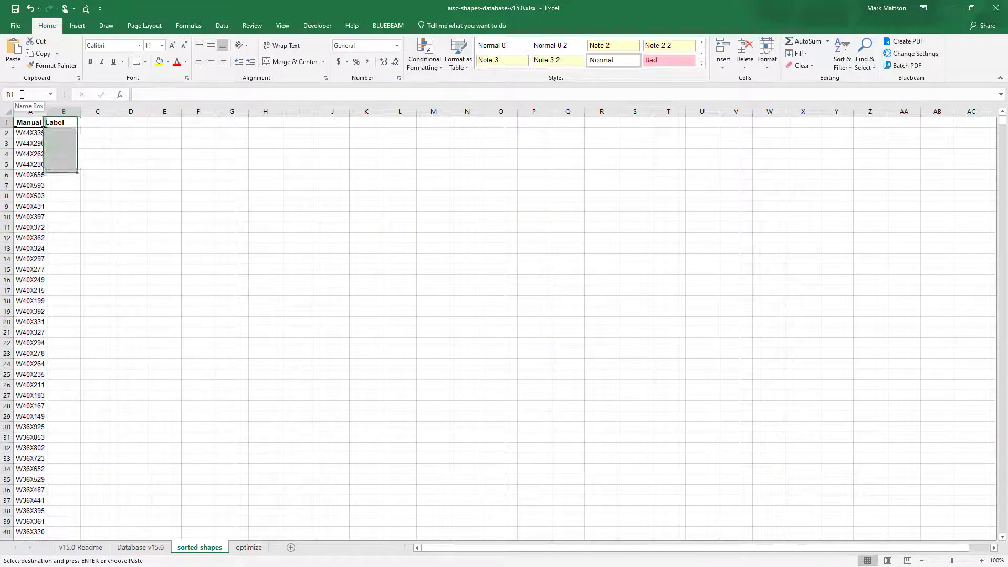
key("ctrl+v")
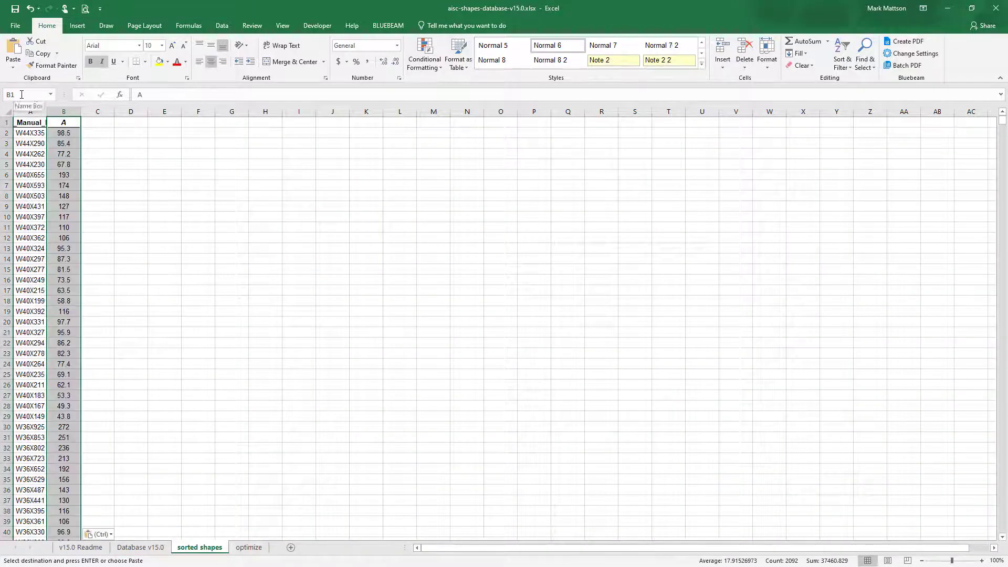
key("Left")
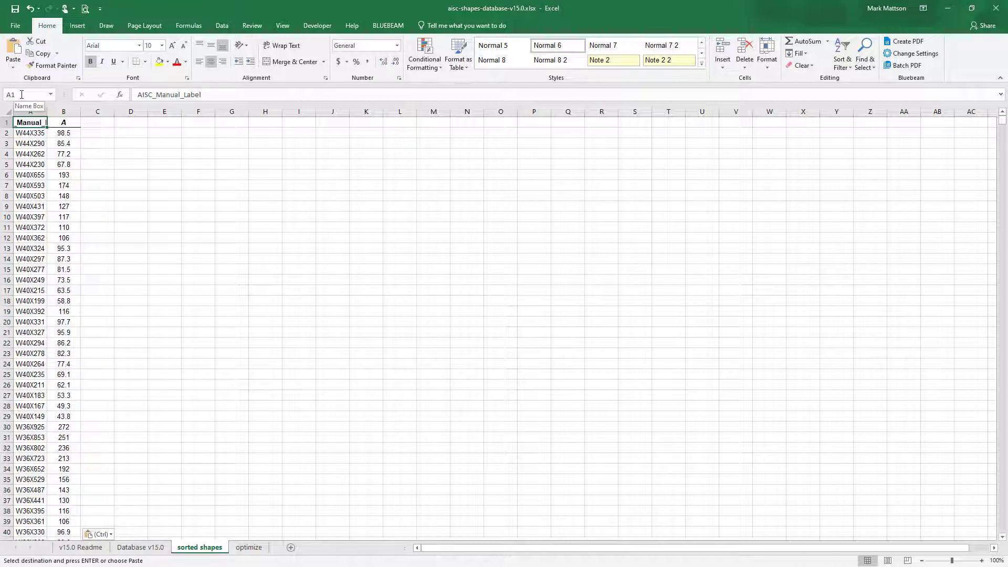
key("shift+Right")
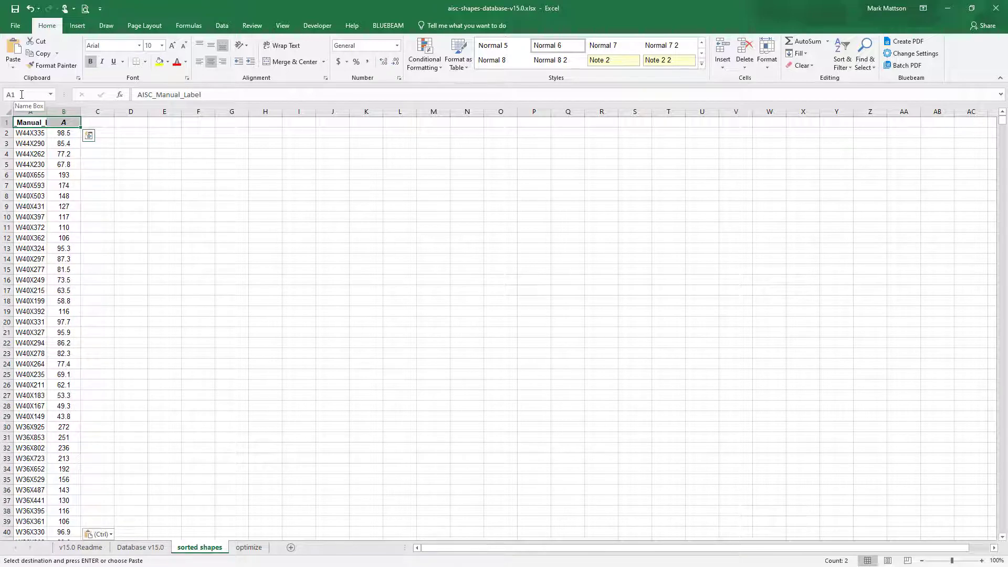
key("ctrl+Page_Down")
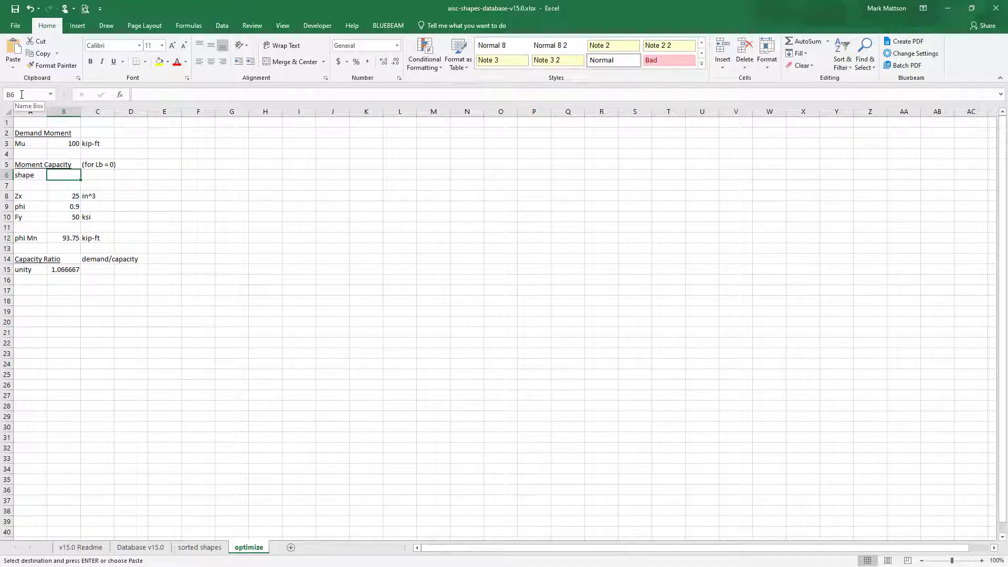
key("Down")
key("Down")
key("Down")
key("Down")
key("Down")
key("Down")
key("Down")
key("Down")
key("Down")
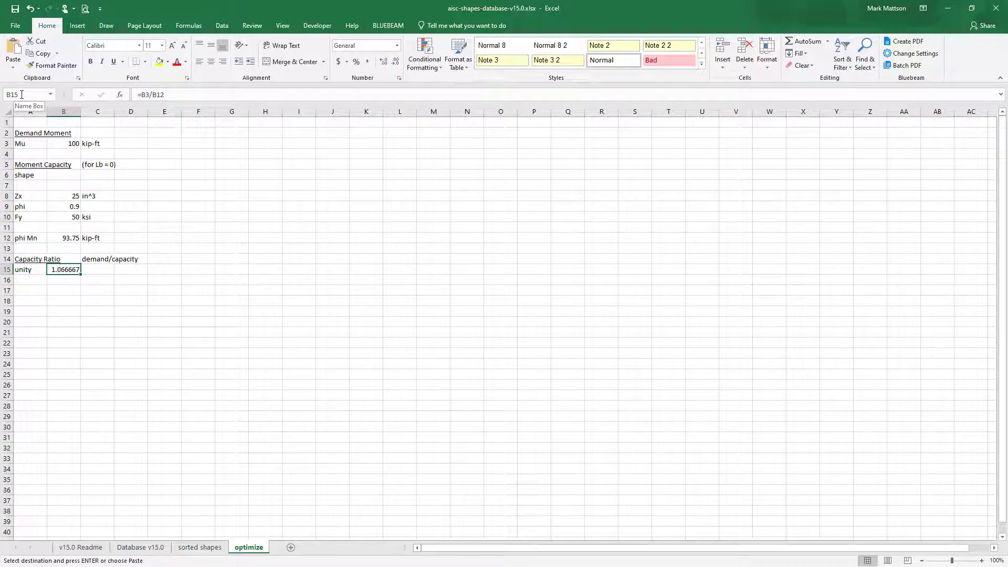
key("ctrl+Page_Up")
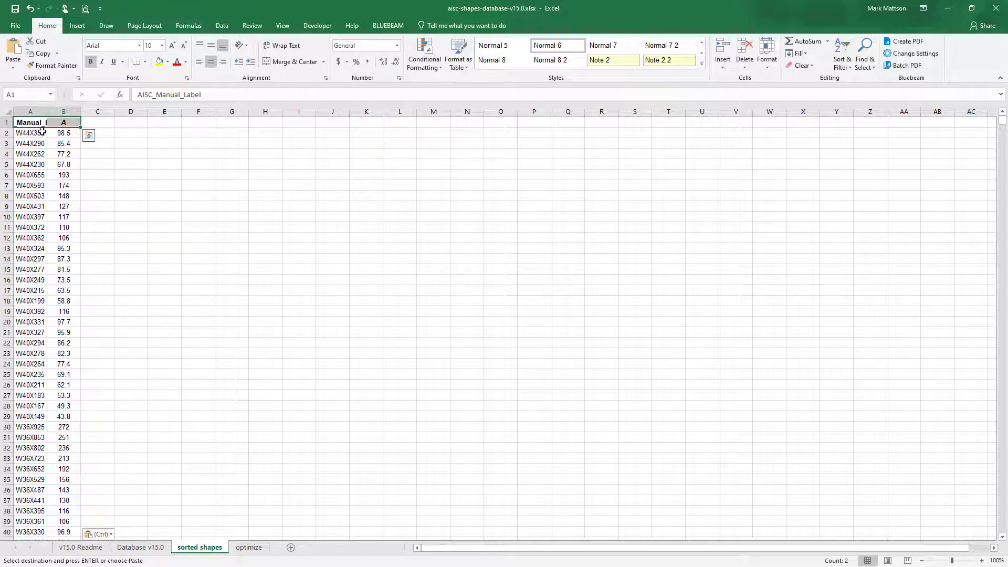
Step: Sort the label and area list by column A, smallest to largest
left_click(30, 122)
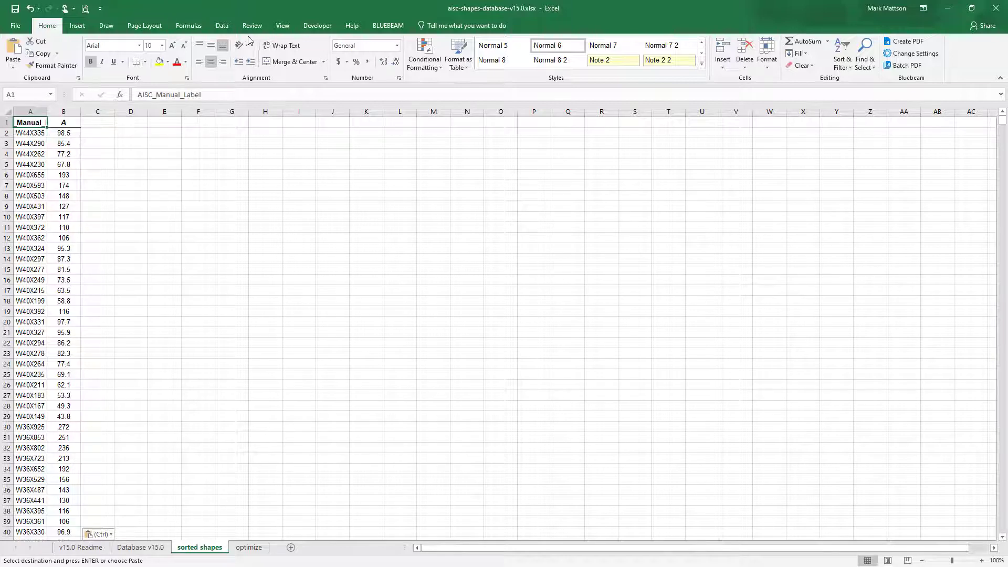
left_click(188, 25)
left_click(221, 25)
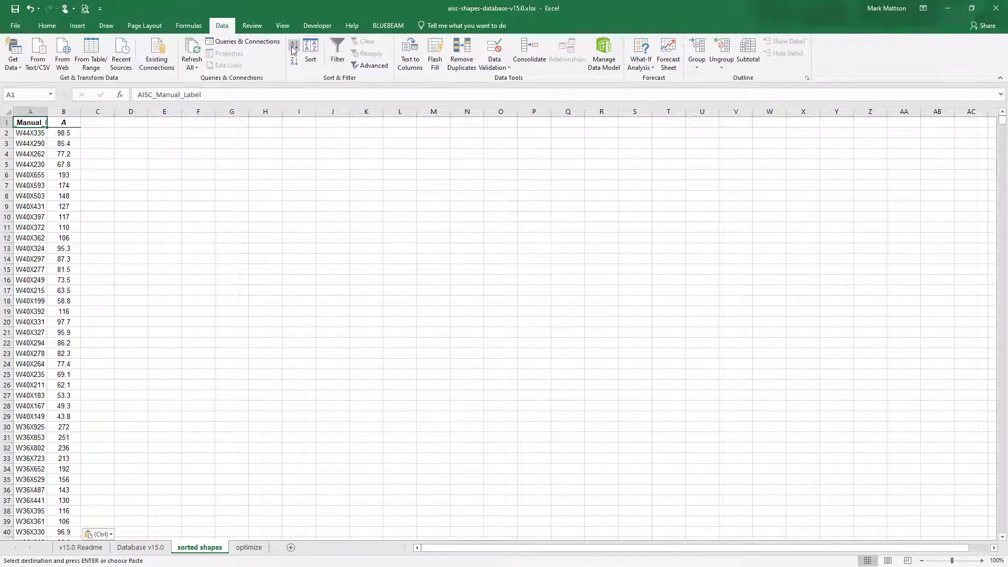
left_click(308, 60)
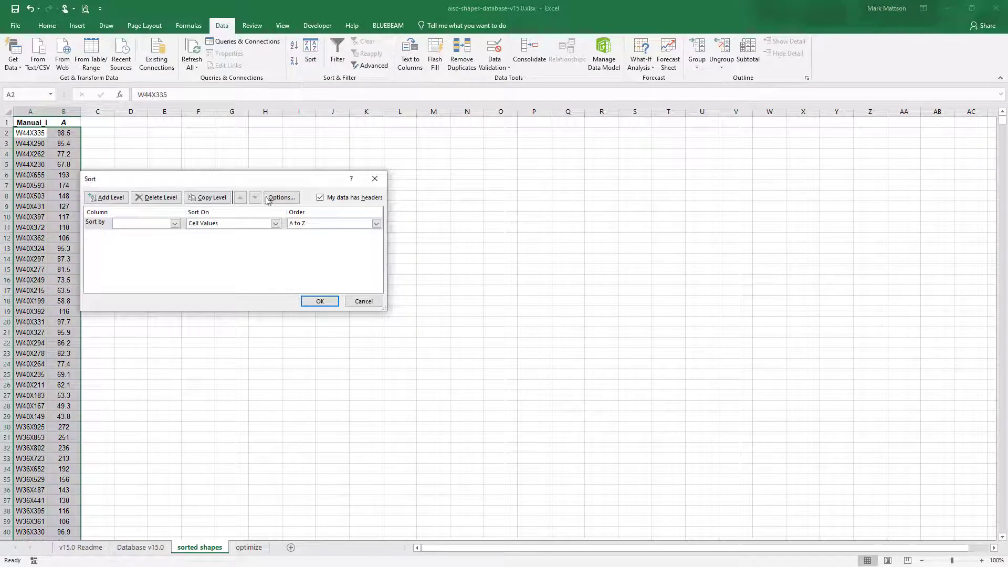
left_click(173, 223)
left_click(171, 241)
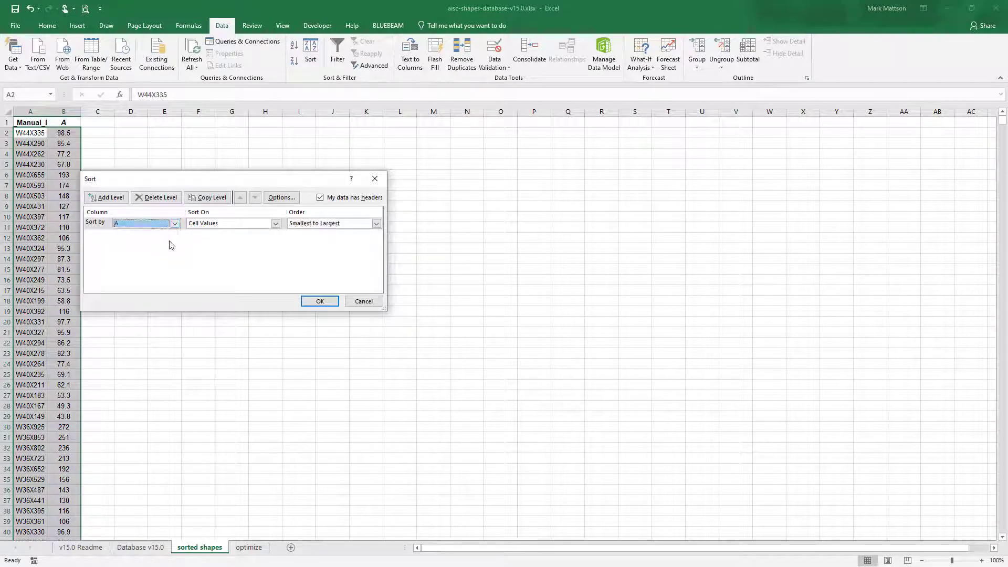
left_click(319, 301)
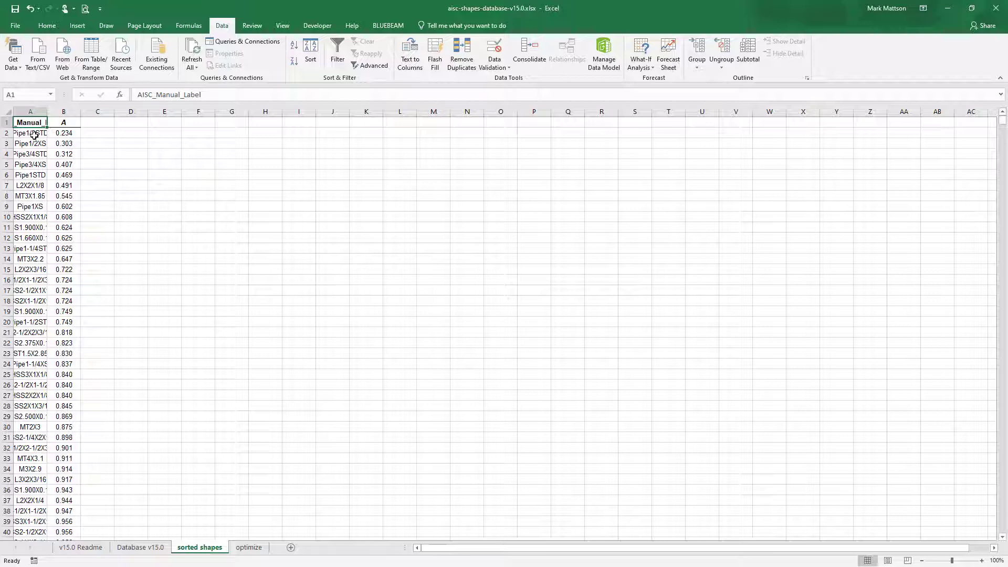
Step: Undo the area sort and delete every non-W shape row below the W shapes
left_click(30, 9)
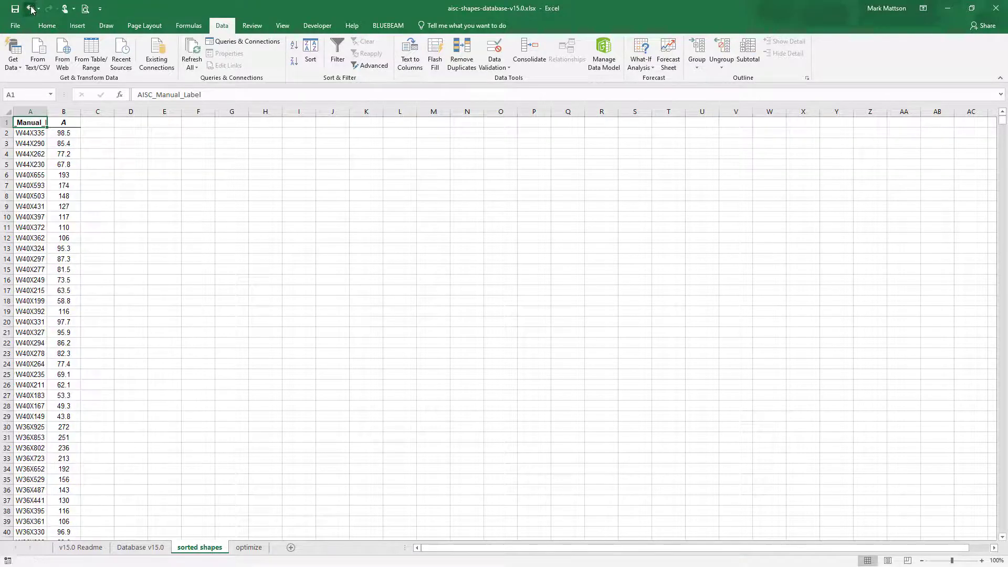
scroll(63, 220, "down", 13)
scroll(64, 292, "down", 20)
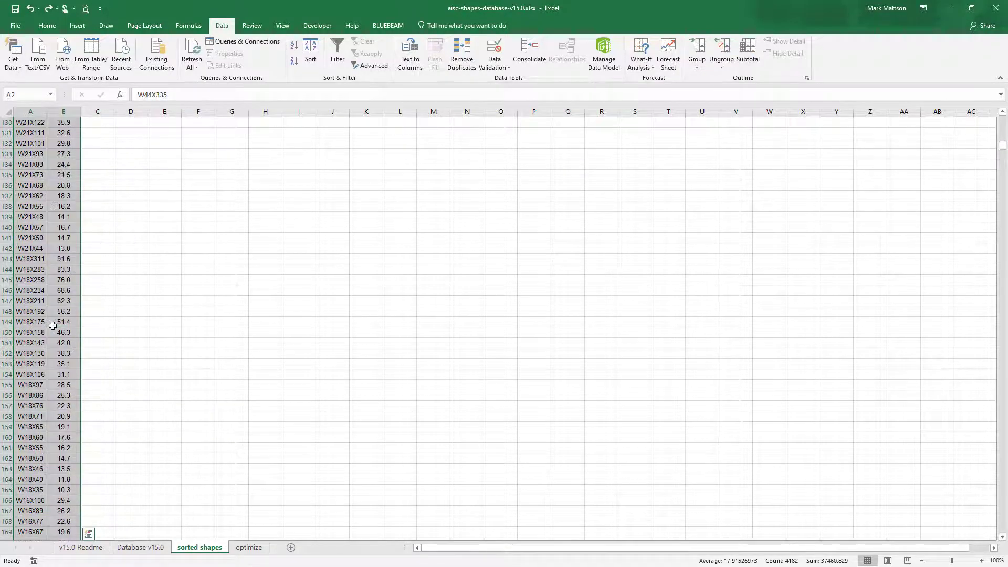
scroll(39, 344, "down", 5)
left_click(38, 343)
key("Page_Down")
key("Page_Down")
key("Page_Down")
key("Up")
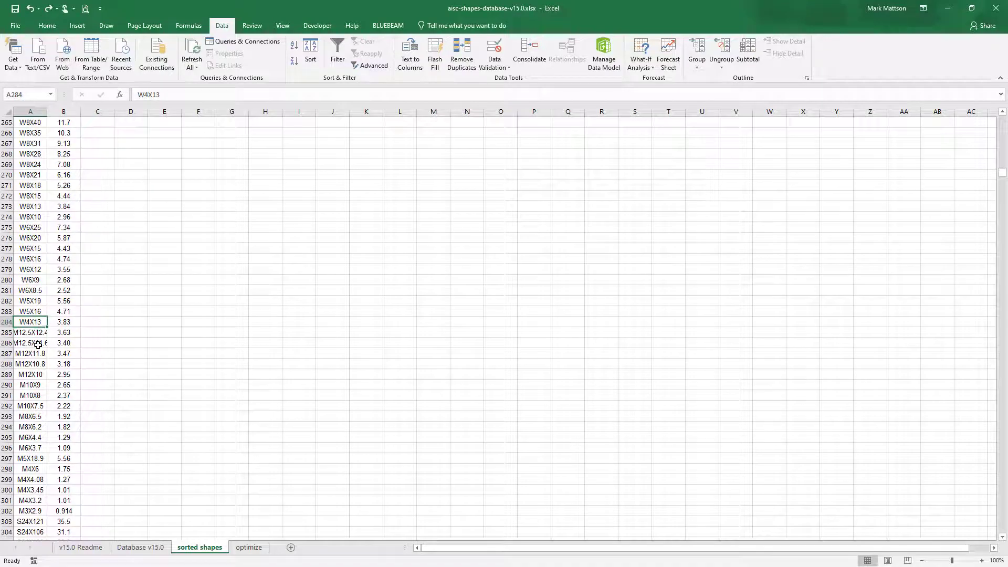
key("shift+Right")
key("ctrl+shift+Down")
key("Delete")
Step: Retitle the label column header in A1 as 'W Shapes'
key("ctrl+Home")
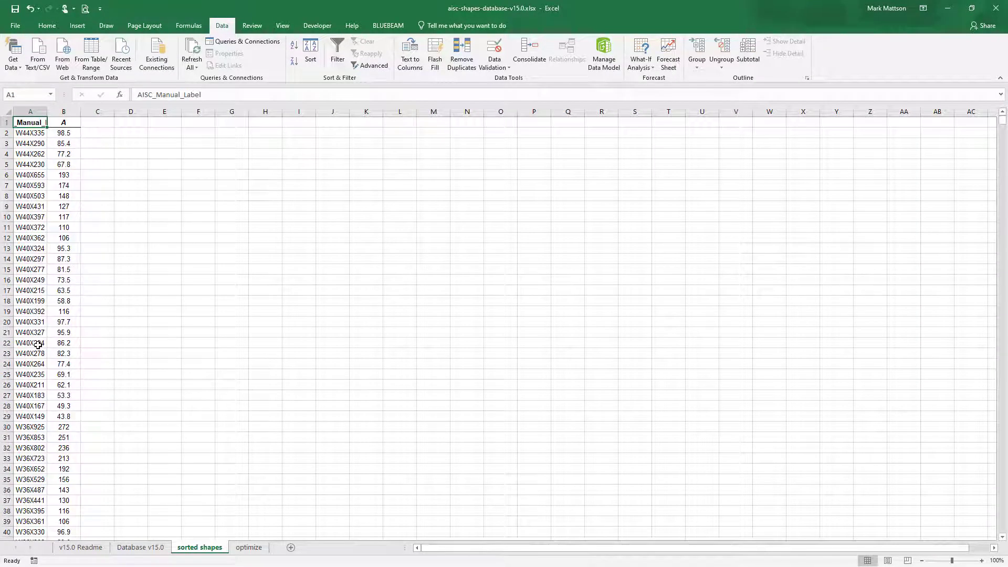
type("W")
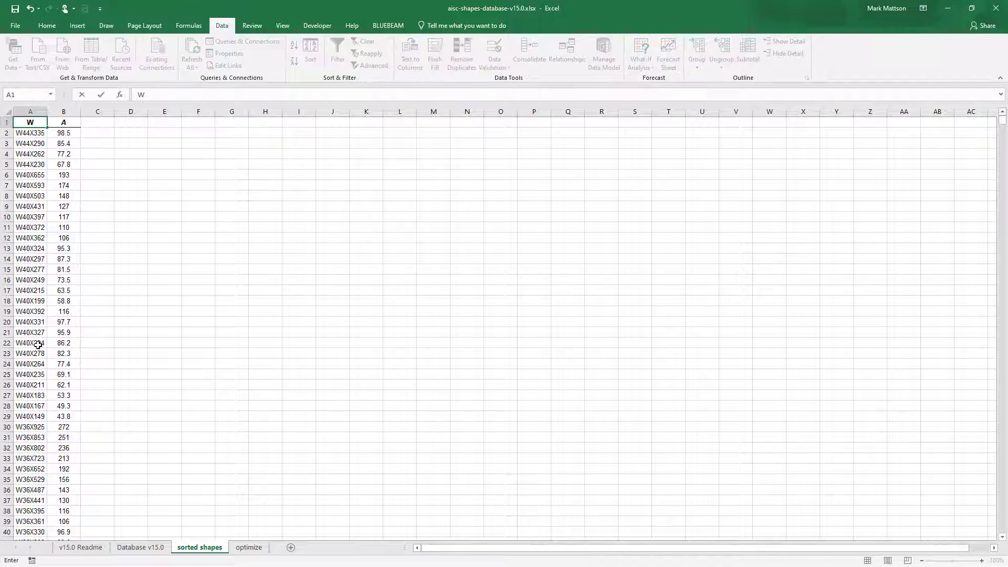
type(" Shapes")
key("ctrl+Return")
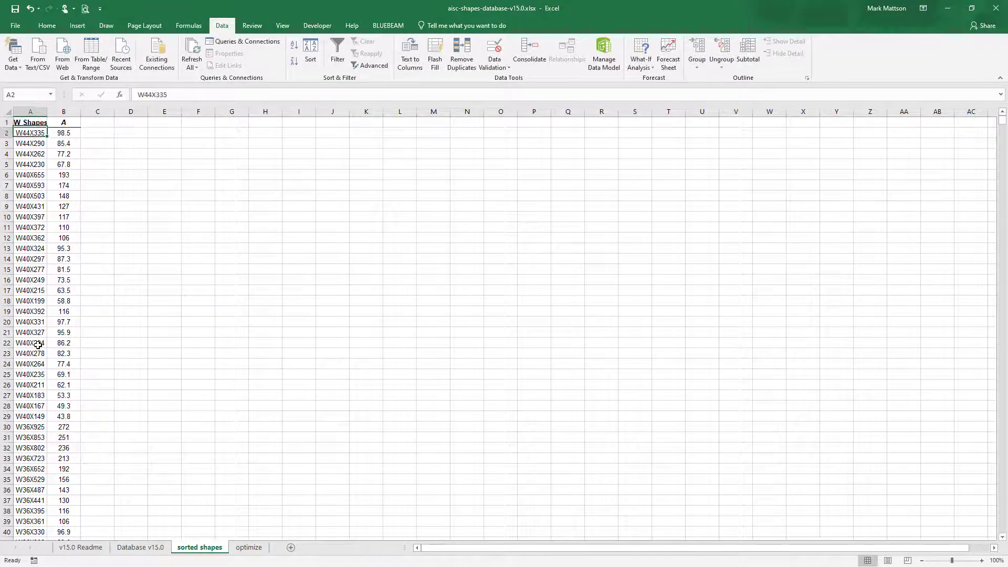
Step: Sort the W Shapes list by area A, smallest to largest
left_click(309, 52)
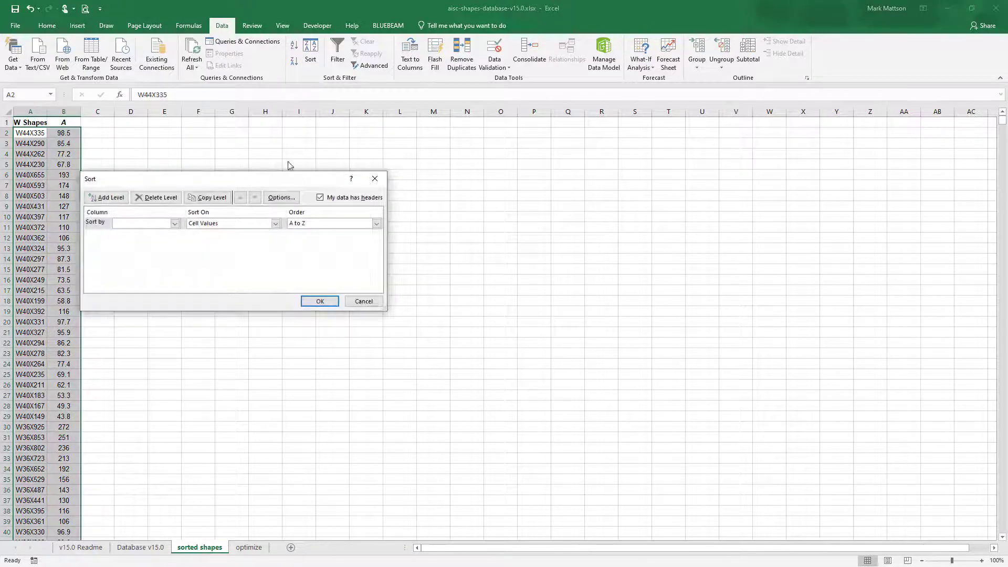
left_click(175, 223)
left_click(151, 240)
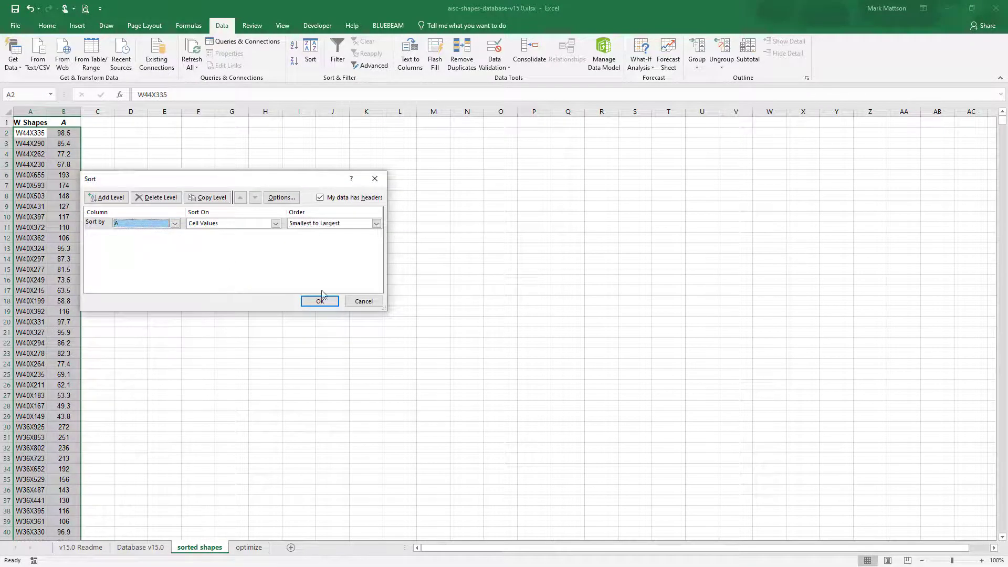
left_click(320, 301)
Step: Check the sorted areas, then select all shape names starting from W6X8.5
left_click(28, 132)
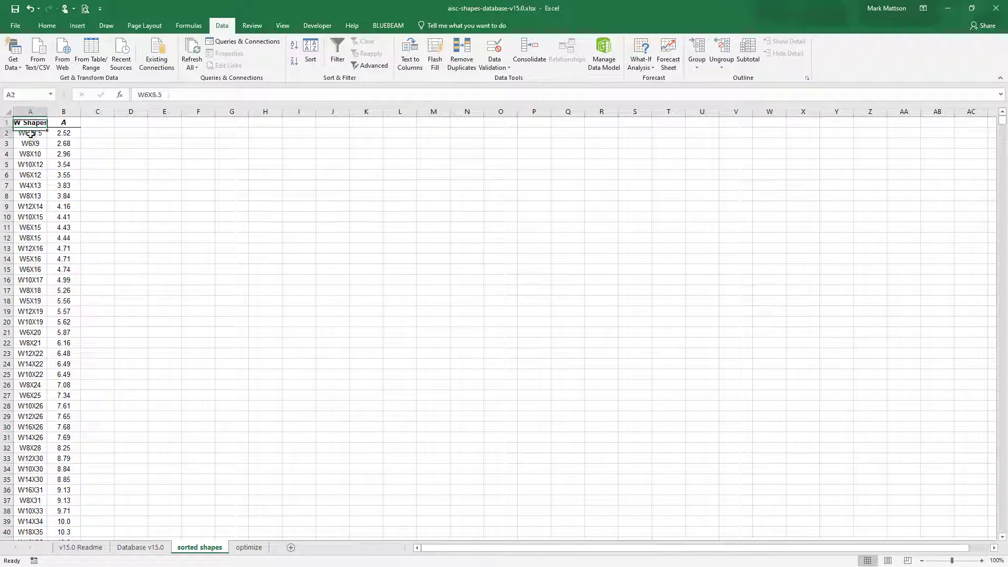
key("Right")
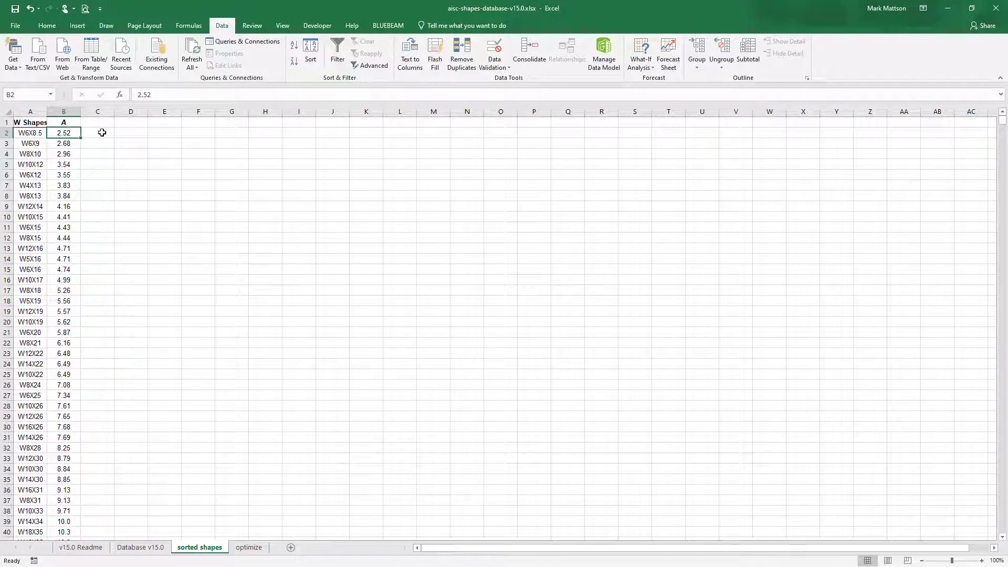
key("Down")
key("Left")
key("Down")
key("Down")
key("Down")
key("Down")
key("Down")
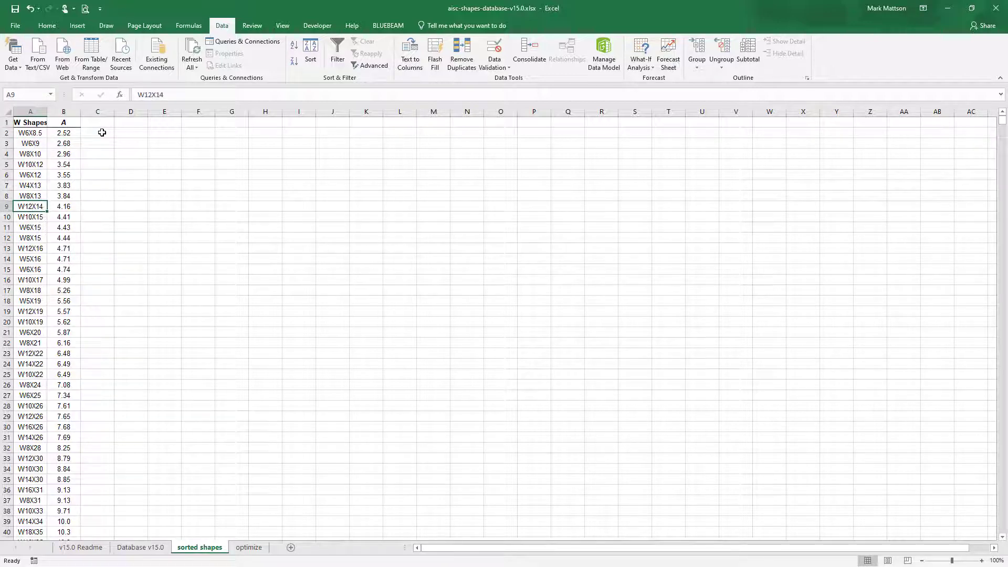
key("Right")
key("ctrl+Home")
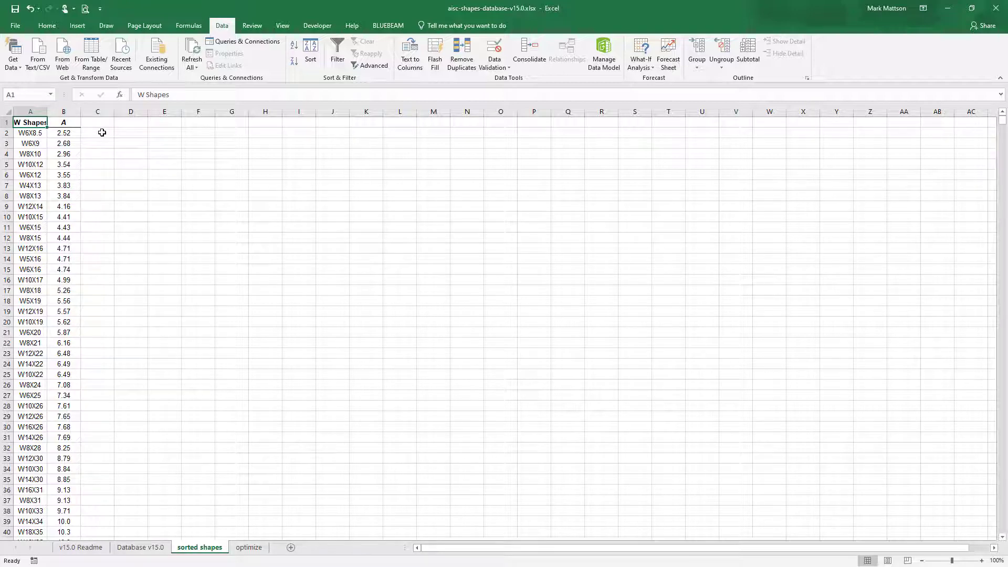
key("Right")
key("Down")
key("Left")
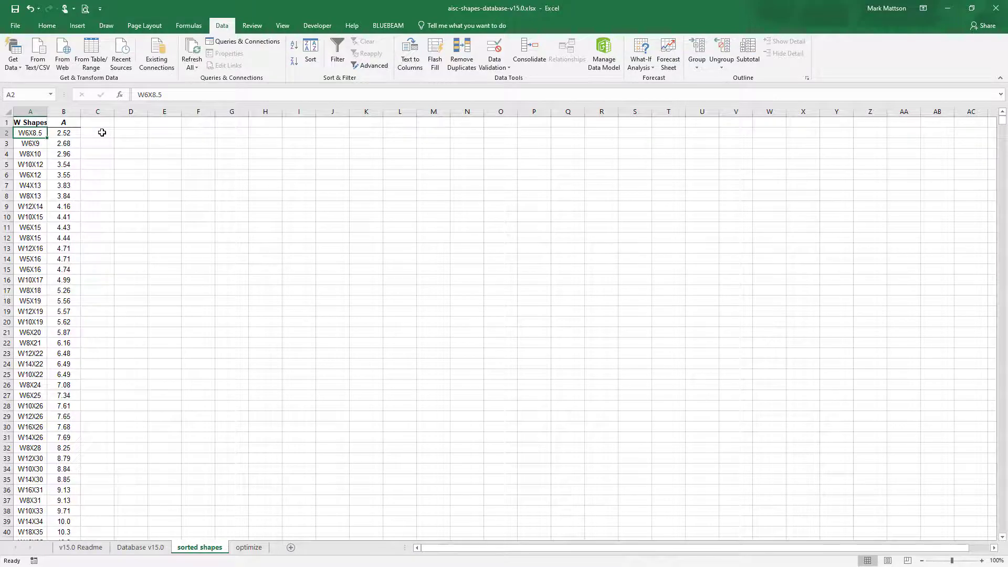
key("ctrl+shift+Down")
Step: Name the selected A2:A284 shape names 'sorted_shapes', then return to the optimize sheet
left_click(26, 94)
type("sorted")
type("_shapes")
key("Return")
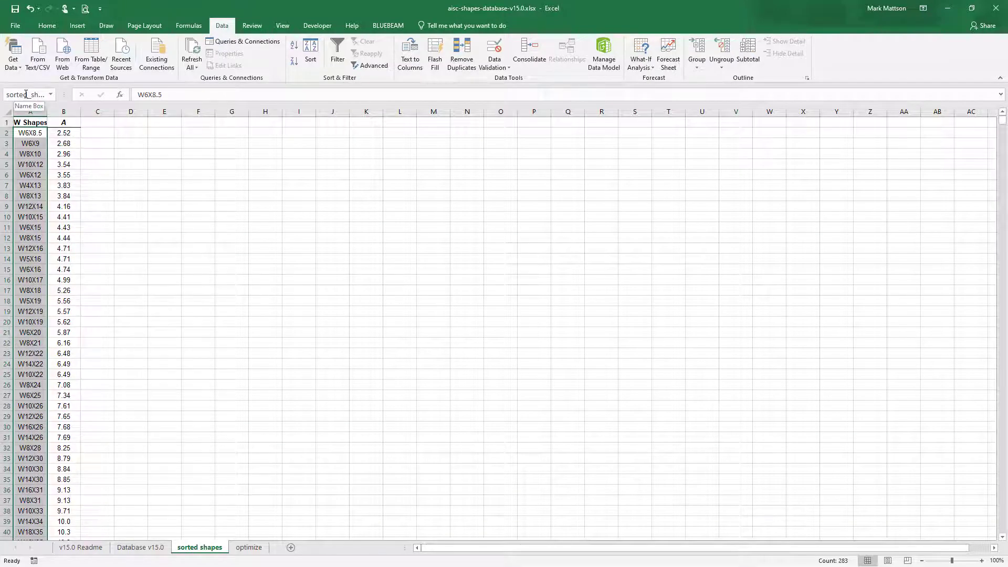
key("ctrl+Page_Down")
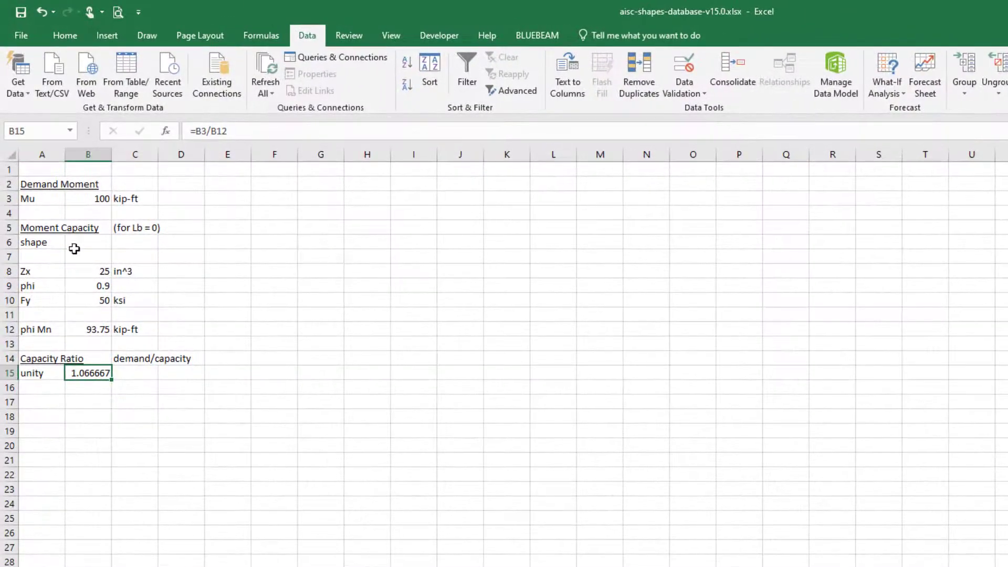
Step: Apply the Input cell style to the shape cell B6
left_click(57, 173)
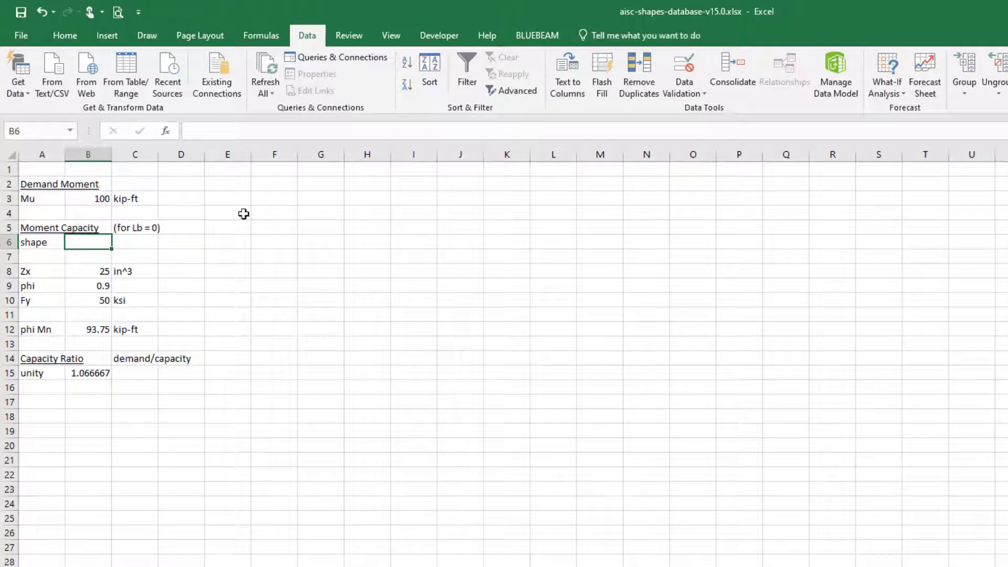
left_click(81, 39)
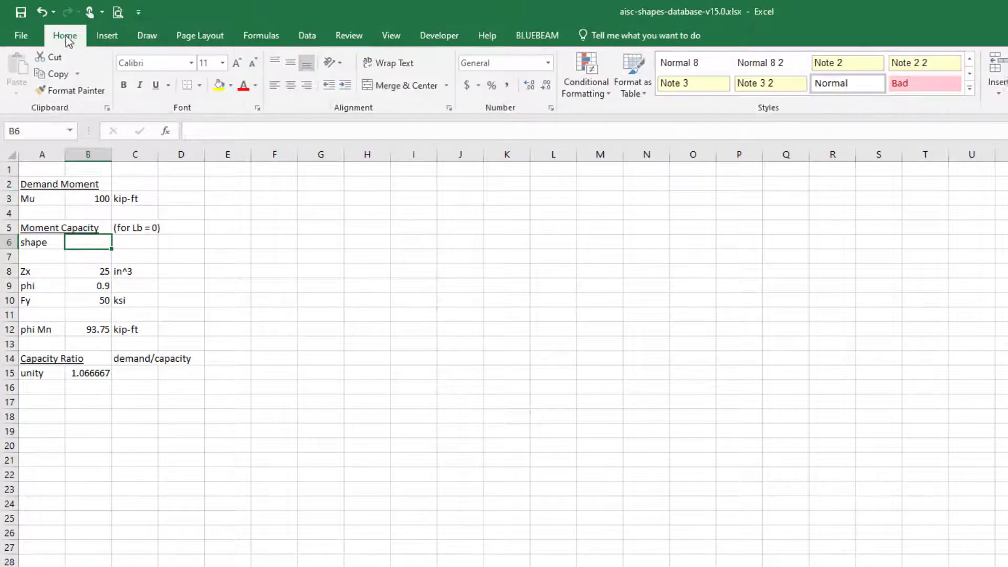
left_click(967, 98)
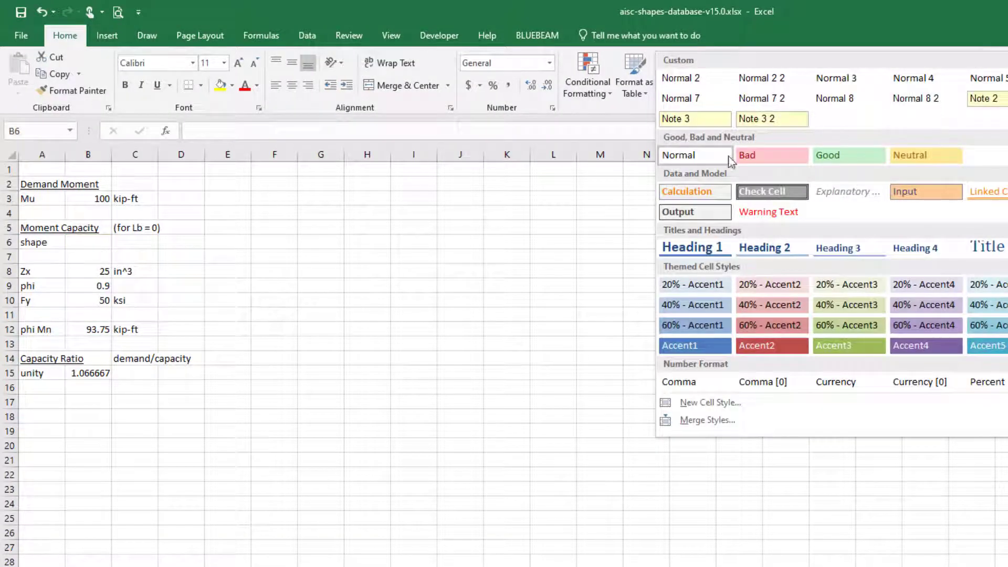
left_click(895, 192)
Step: Repeat the Input style on B3, B9 and B10 with F4
left_click(94, 201)
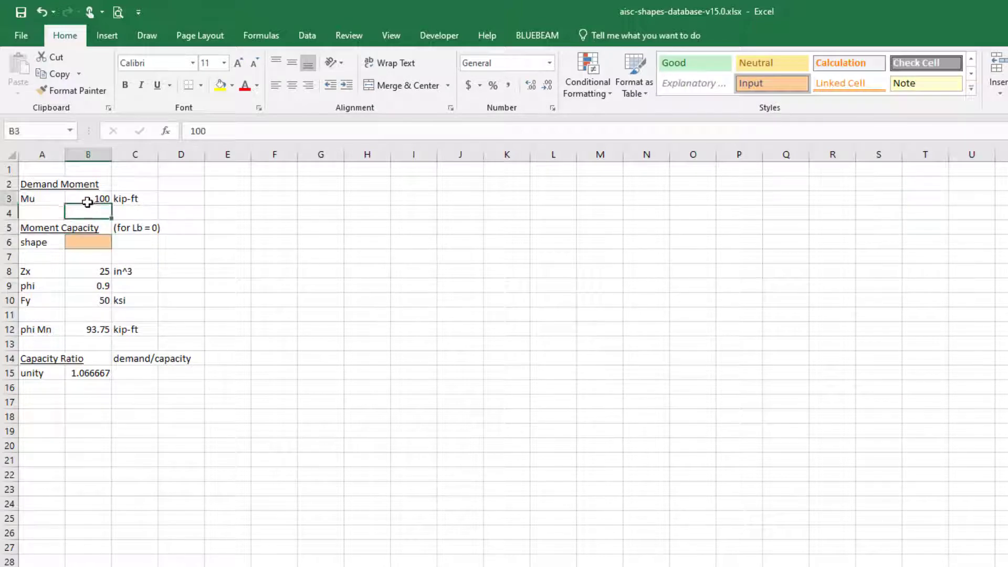
left_click(91, 301, "ctrl")
left_click(92, 287, "ctrl")
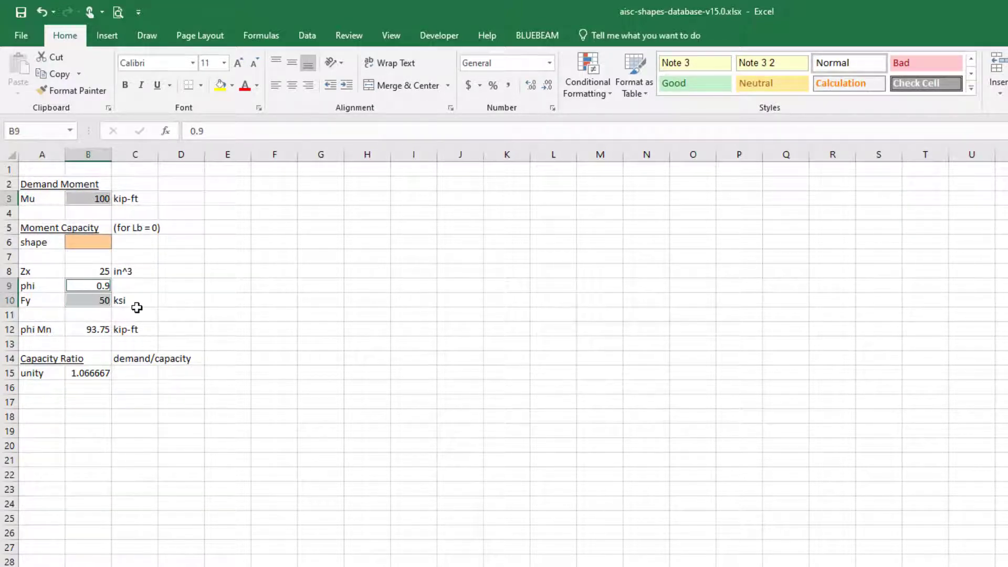
key("F4")
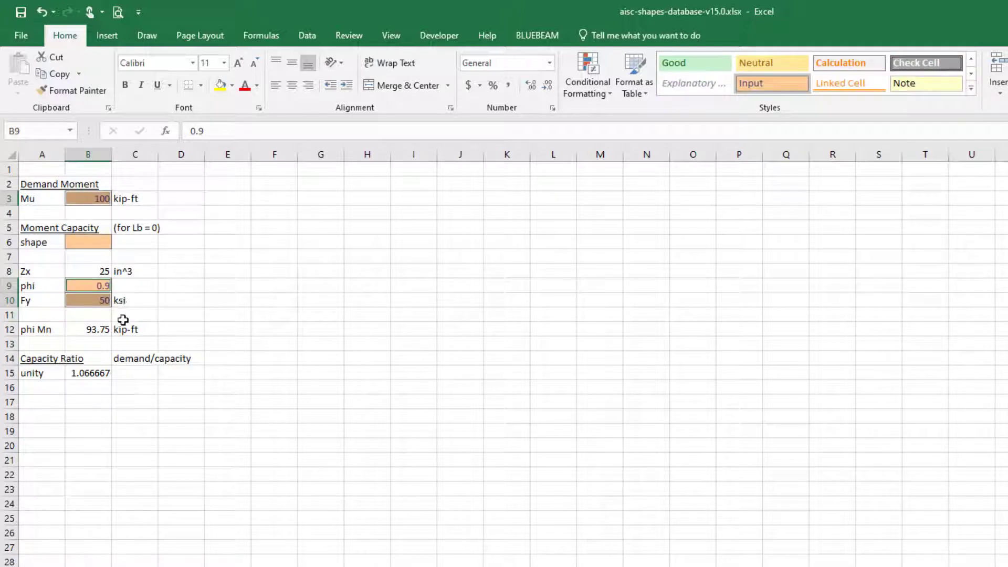
left_click(99, 329)
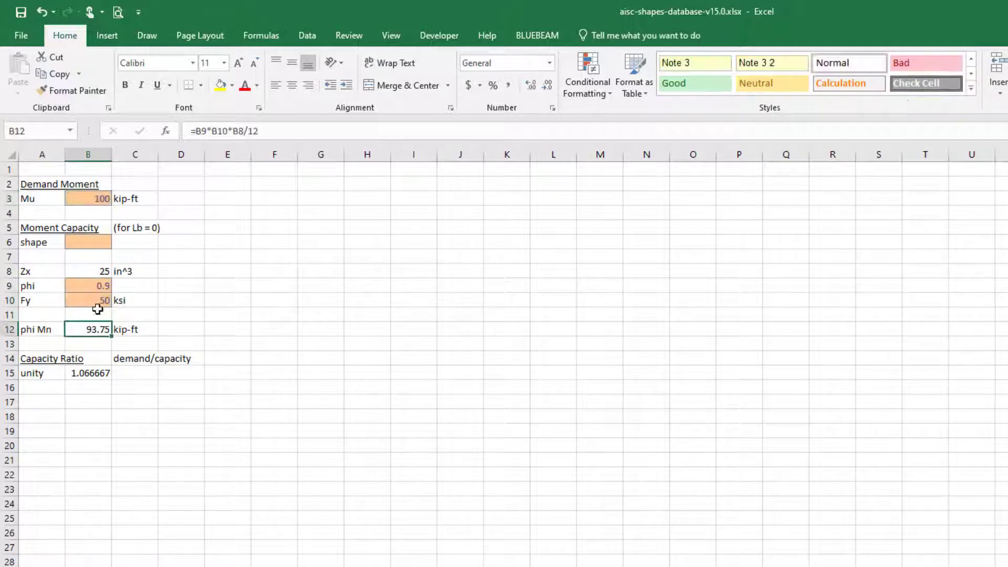
left_click(95, 239)
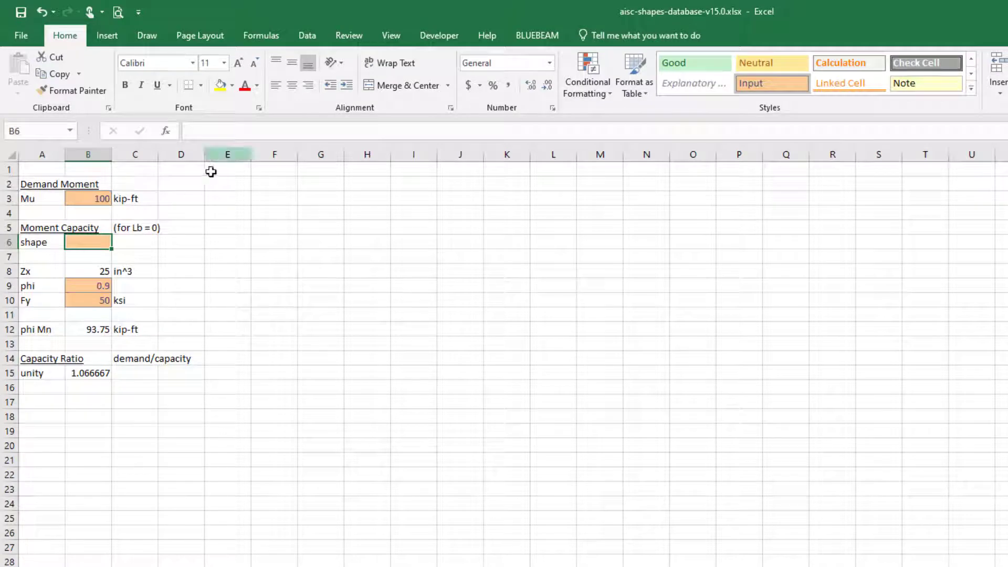
left_click(304, 30)
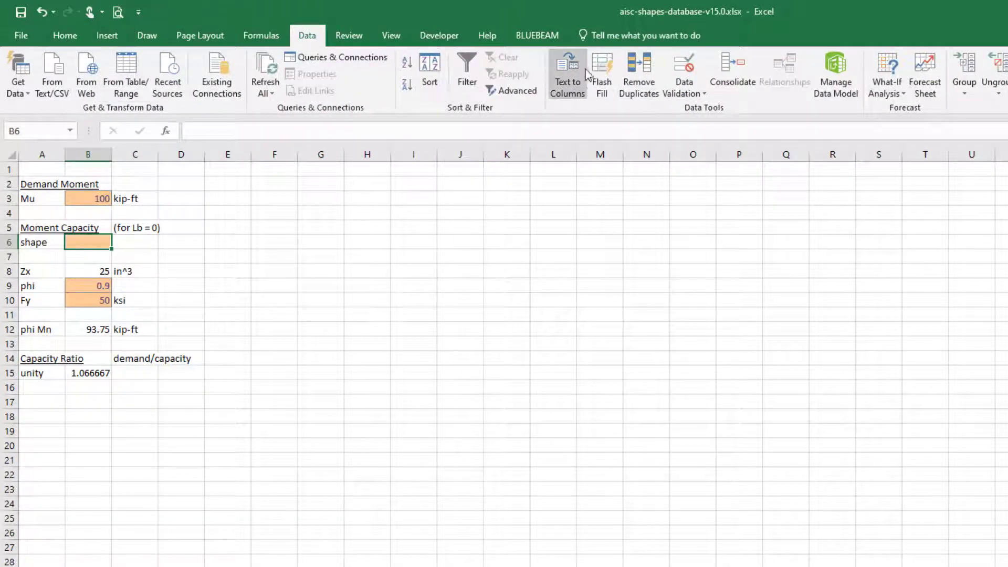
Step: Set B6's validation to List with source =sorted_shapes and test the dropdown
left_click(690, 90)
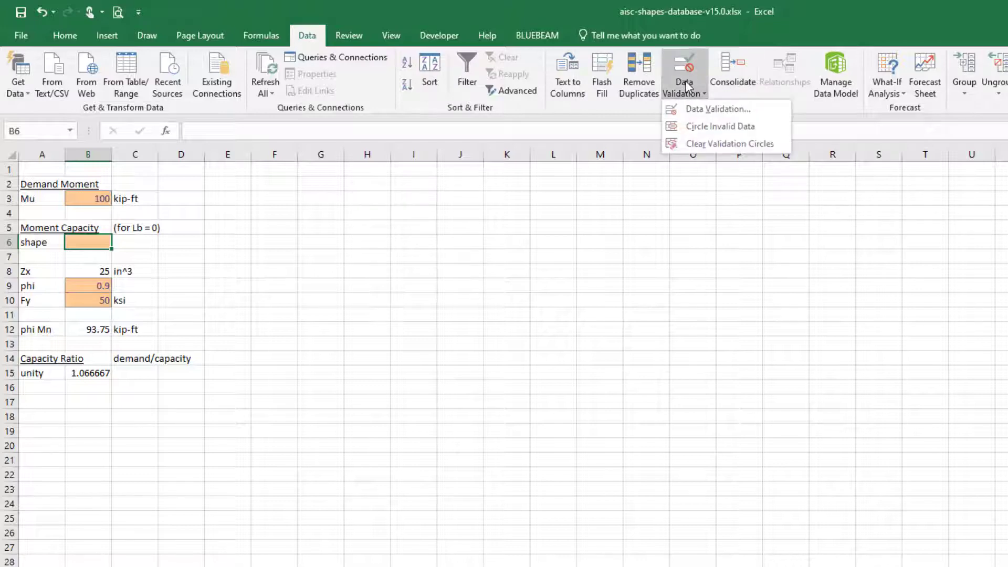
left_click(691, 106)
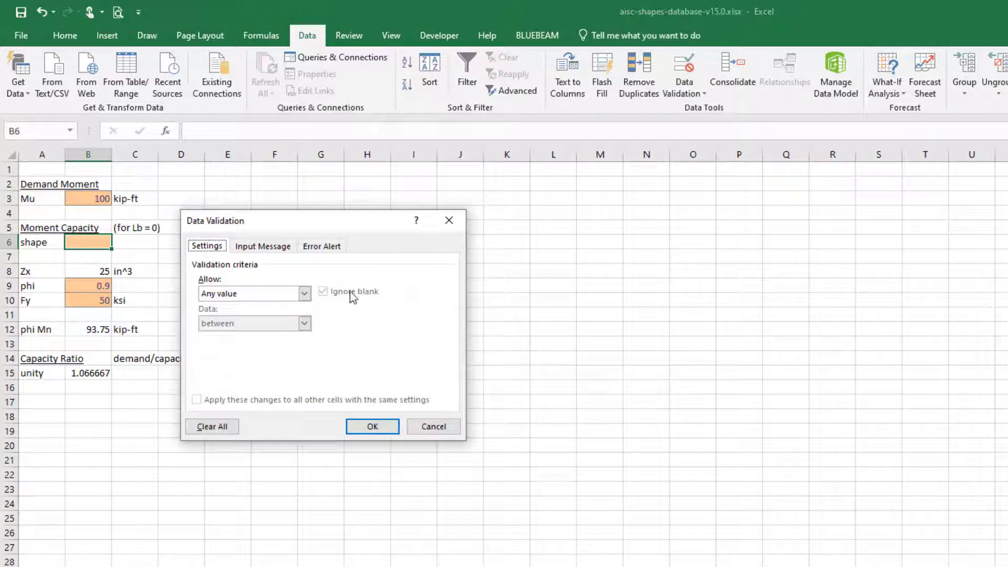
left_click(292, 294)
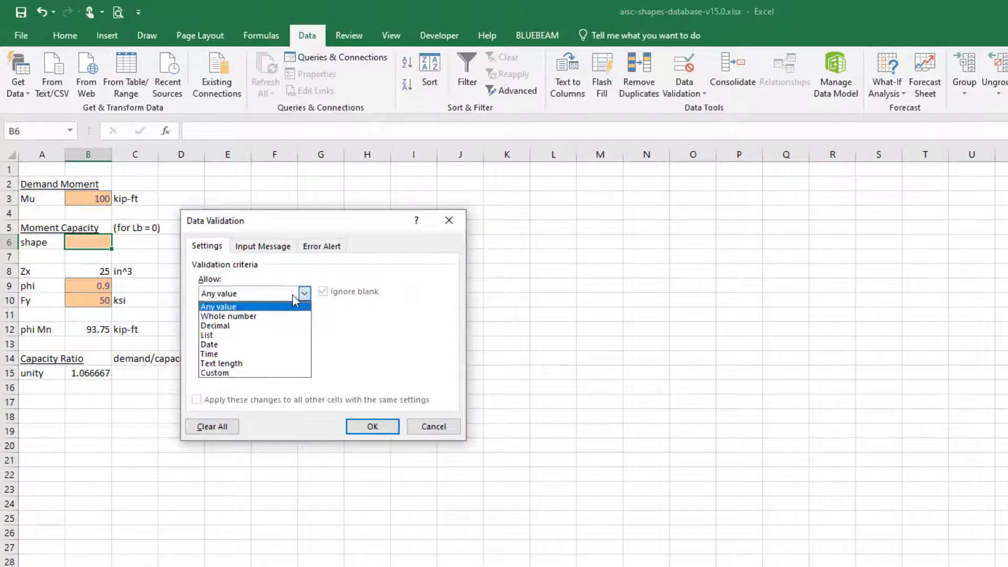
left_click(257, 336)
left_click(230, 353)
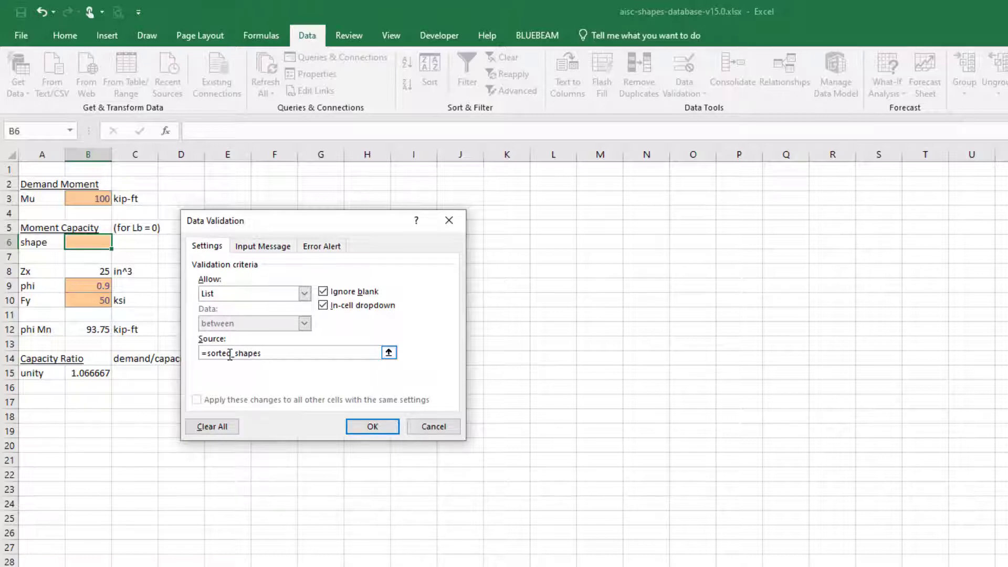
key("Return")
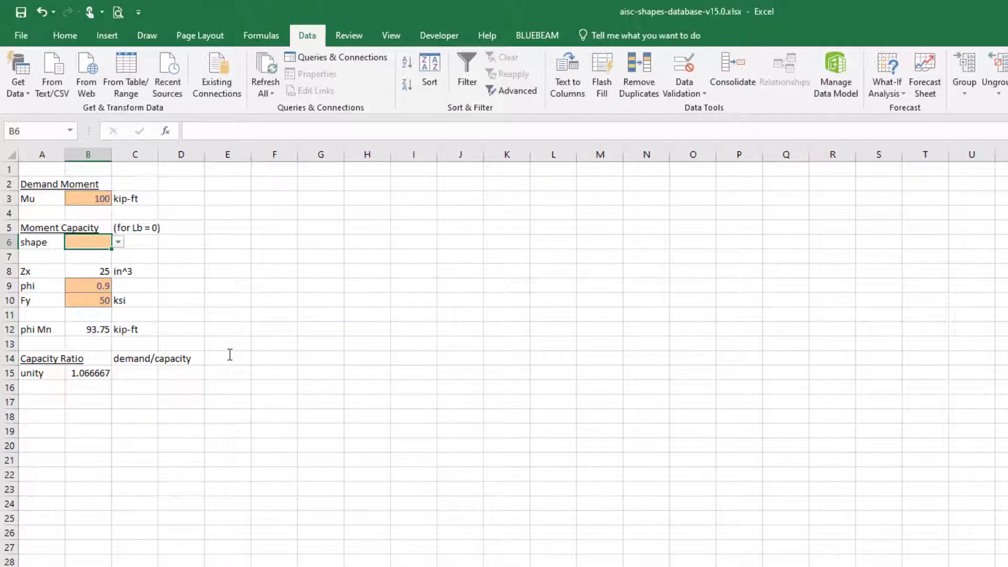
left_click(118, 243)
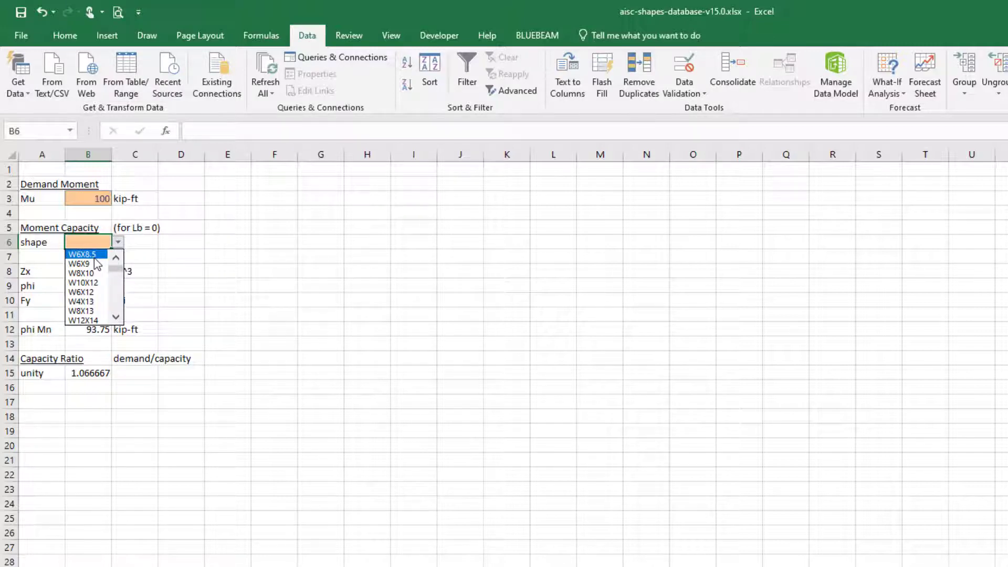
left_click_drag(115, 270, 124, 344)
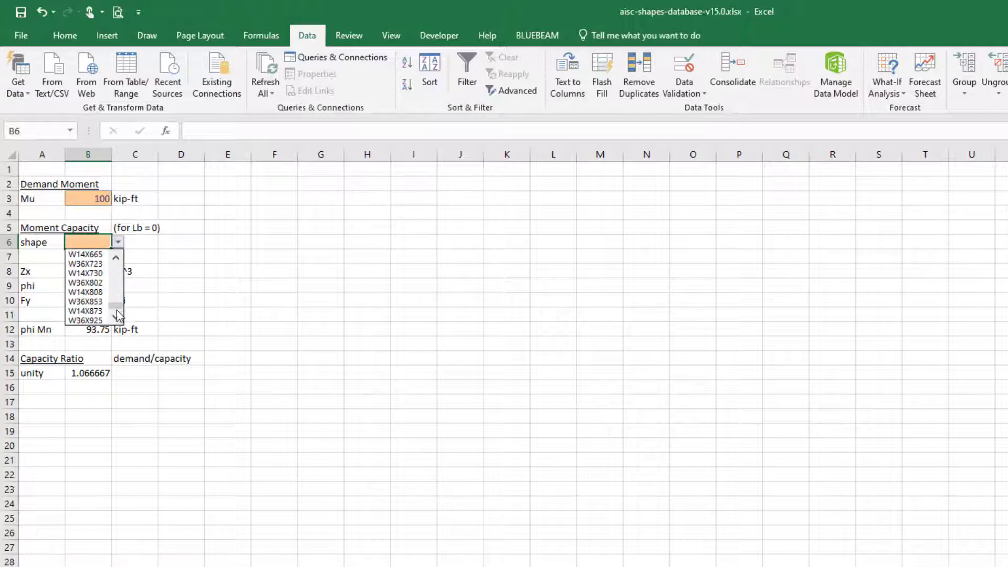